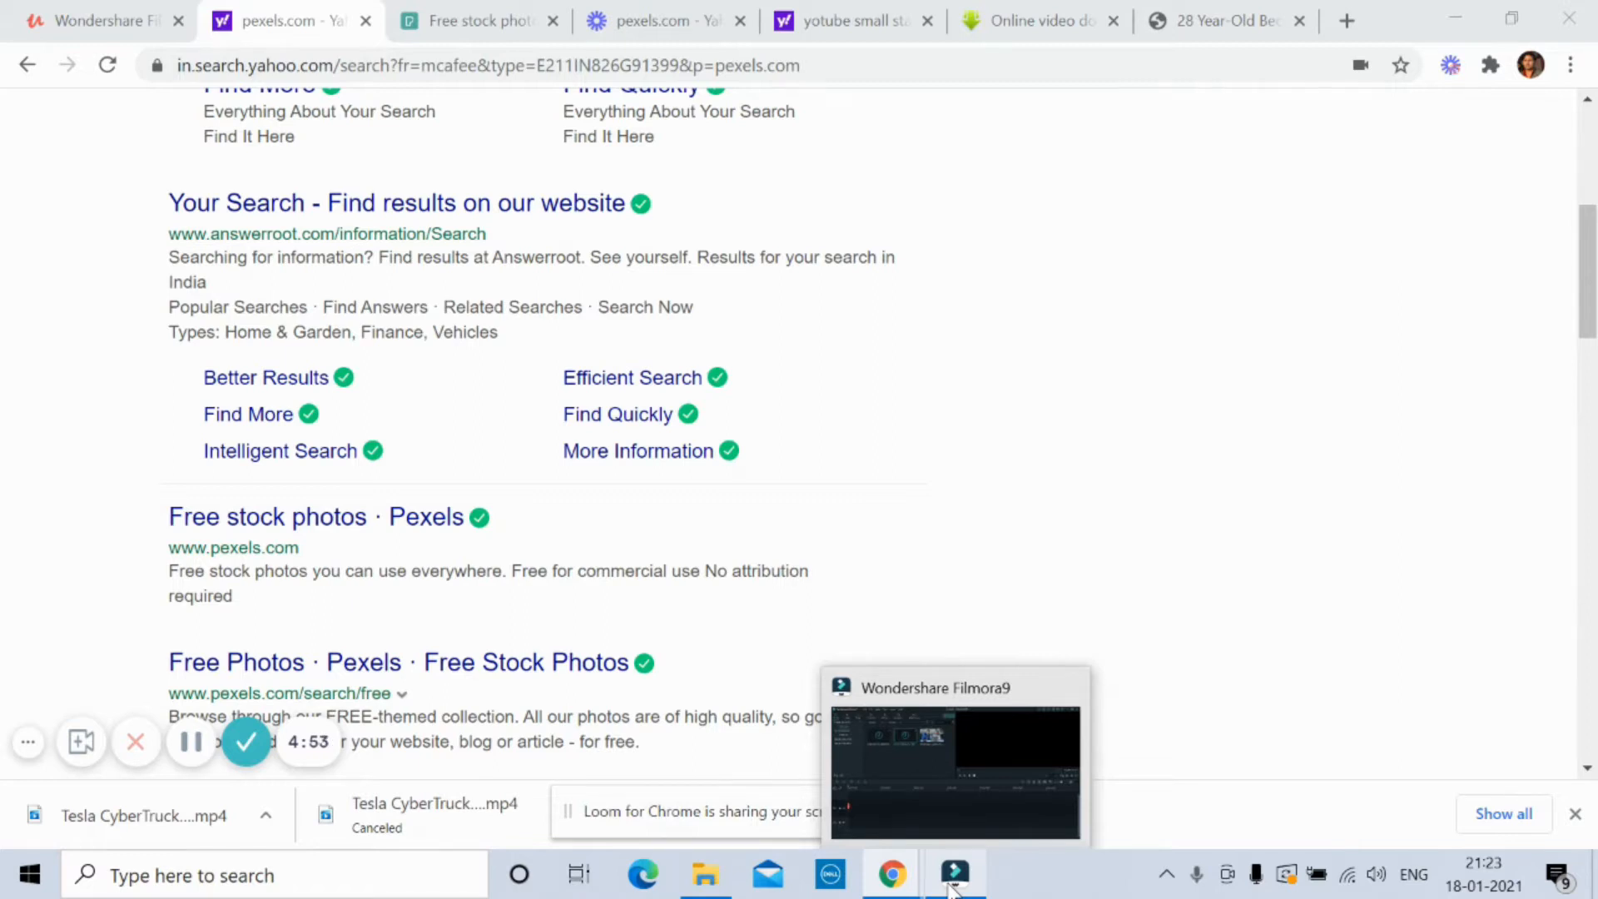
- Switch to Wondershare Filmora9 and look over the options for importing media
left_click(950, 887)
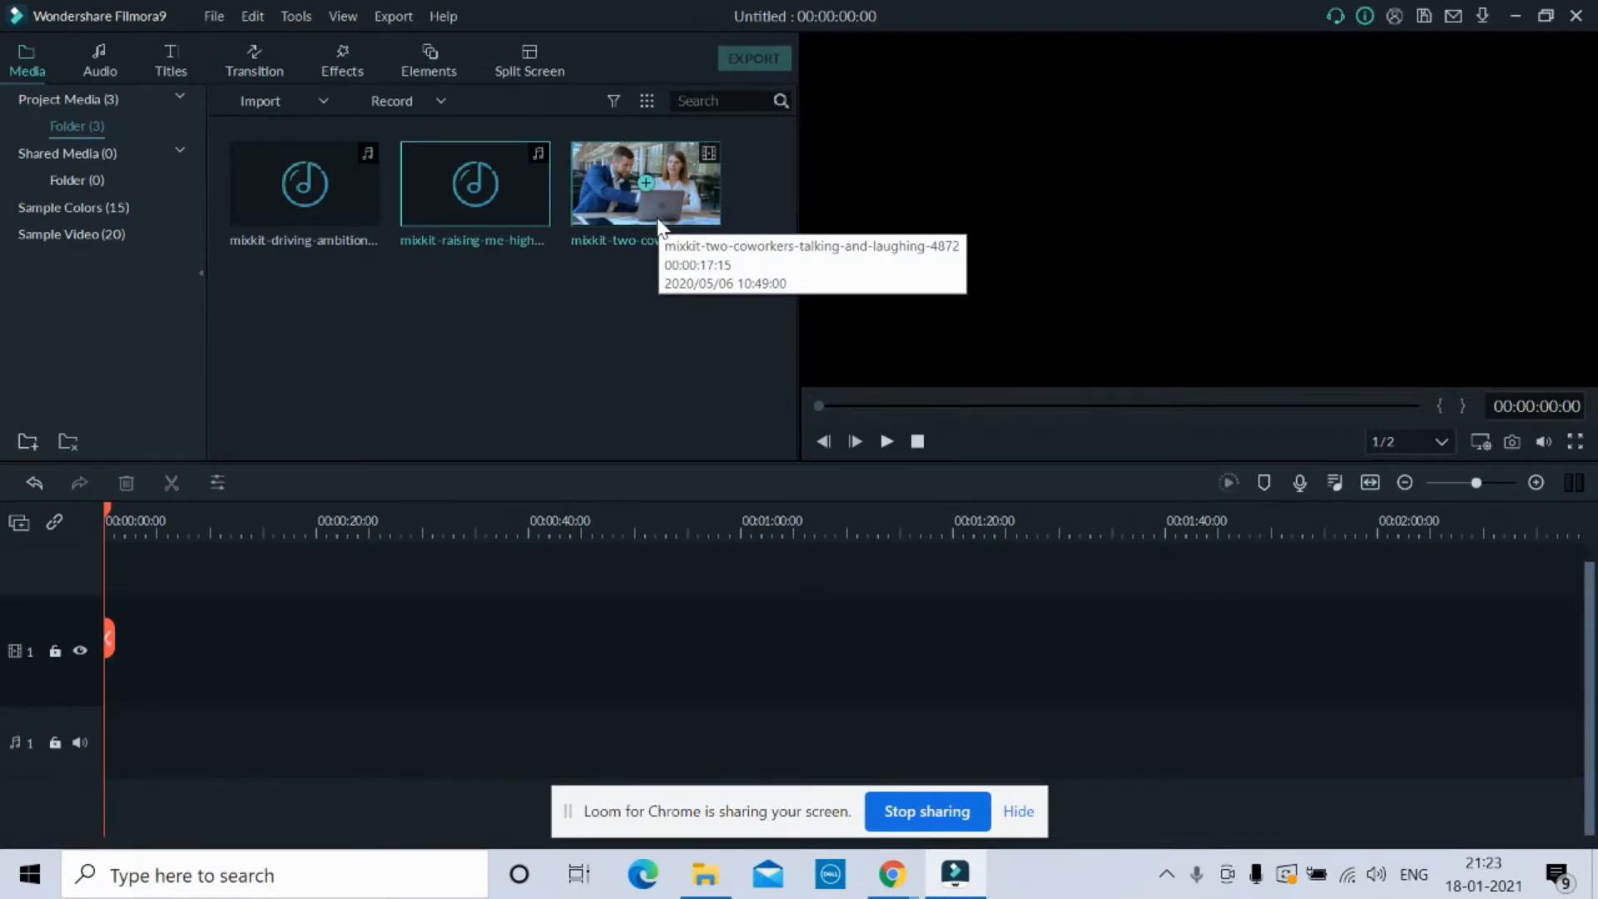
left_click(213, 14)
mouse_move(243, 113)
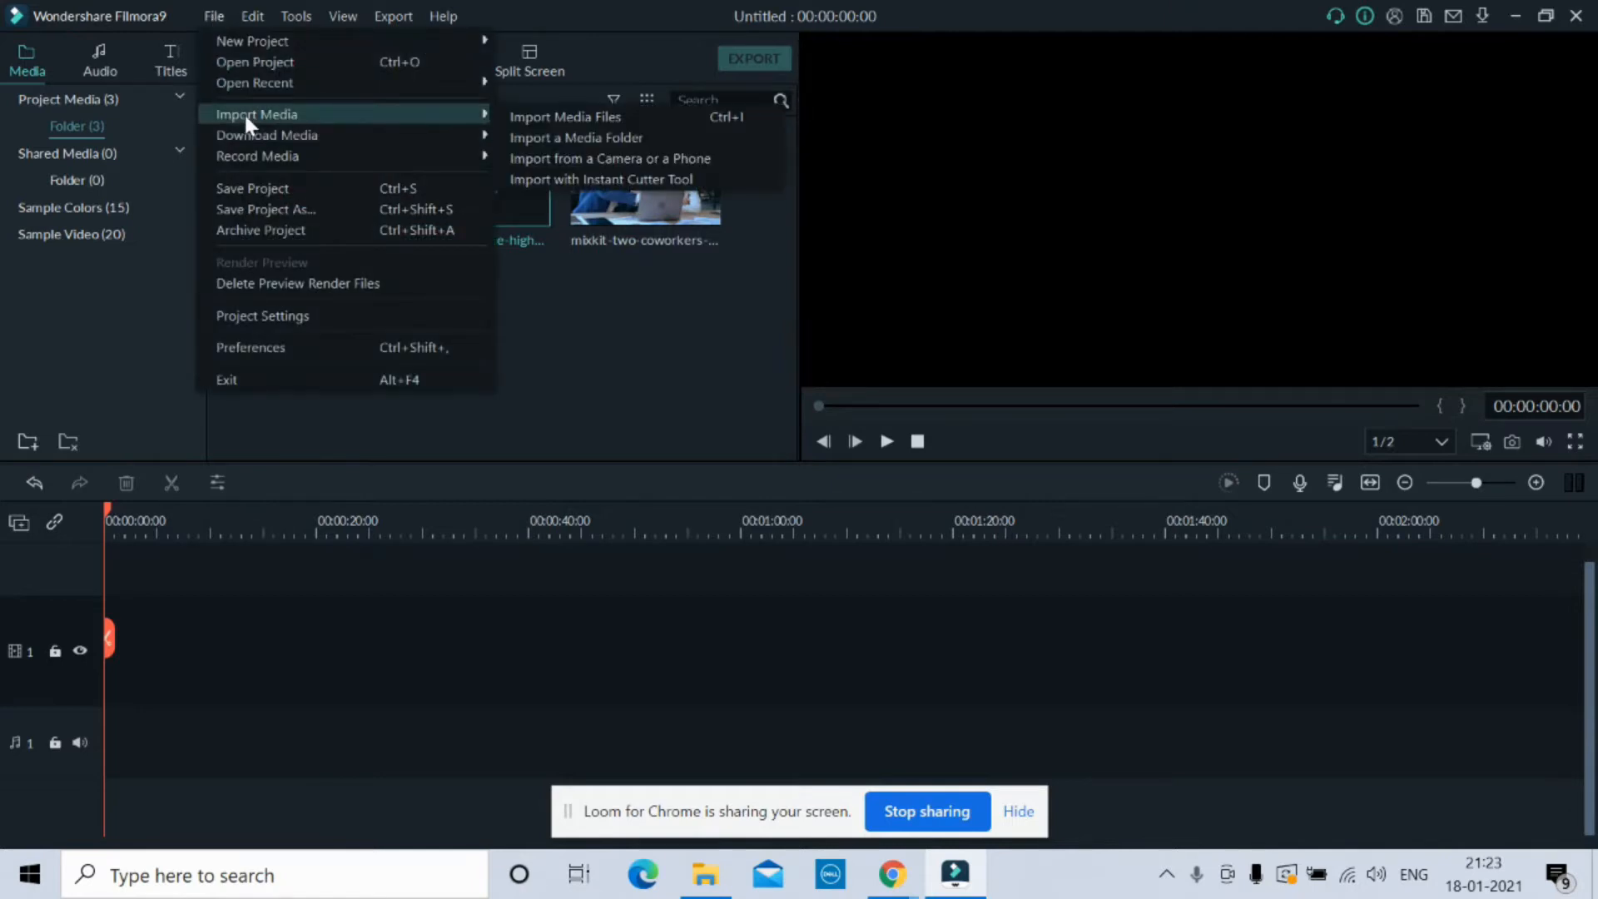
left_click(617, 354)
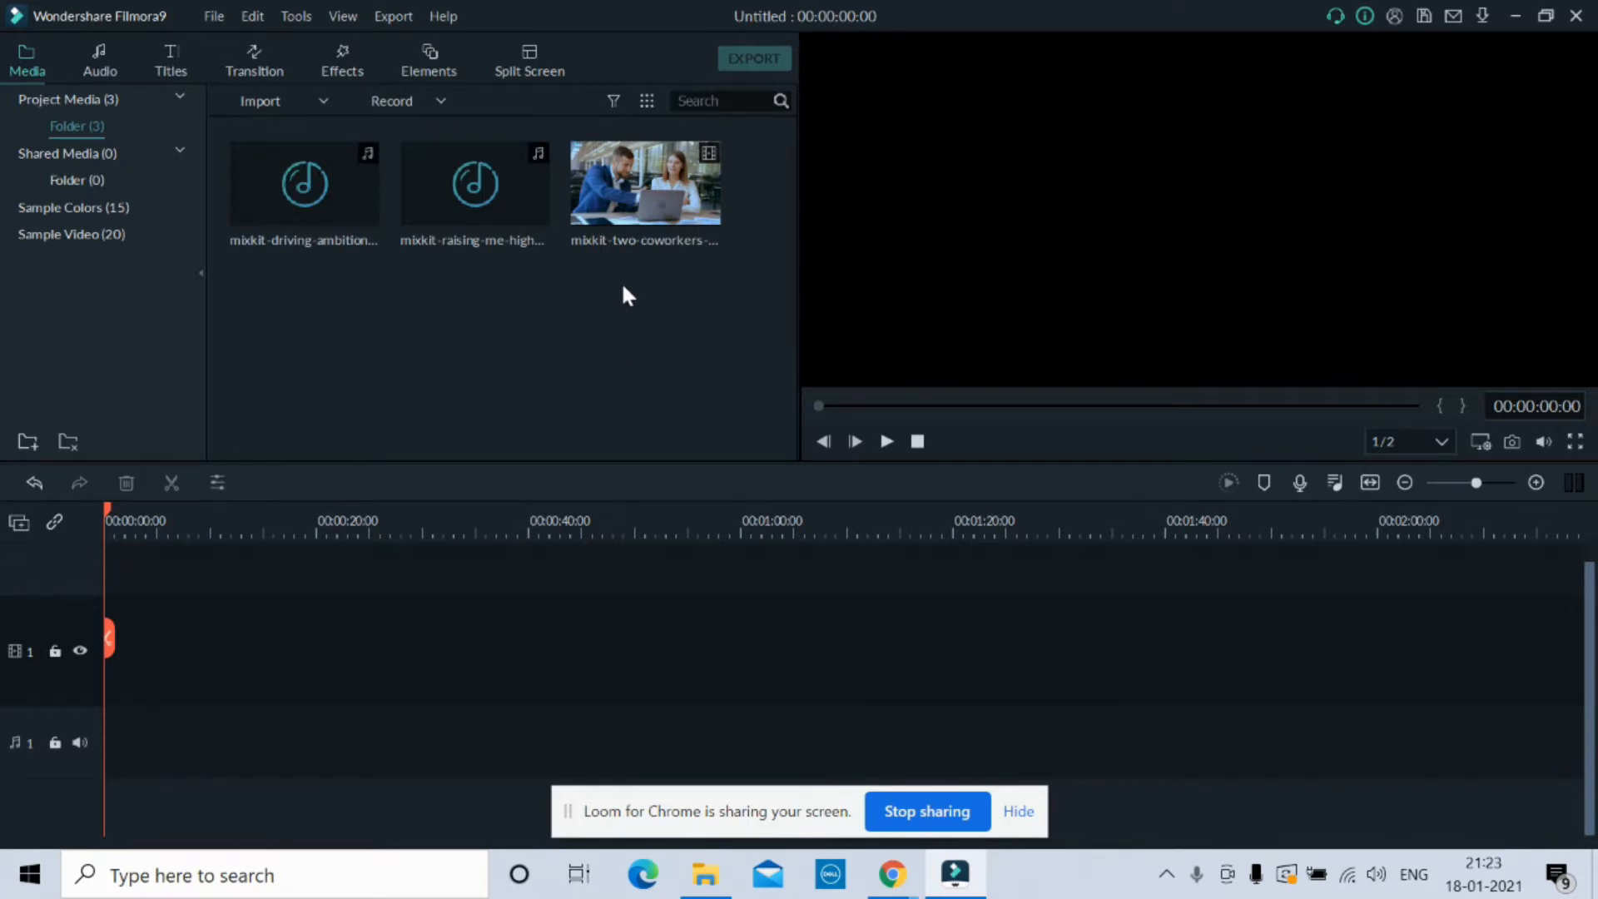
- Place the two-coworkers video at the start of the video track, keeping the 1920 x 1080 25fps project settings, and preview it
left_click(616, 221)
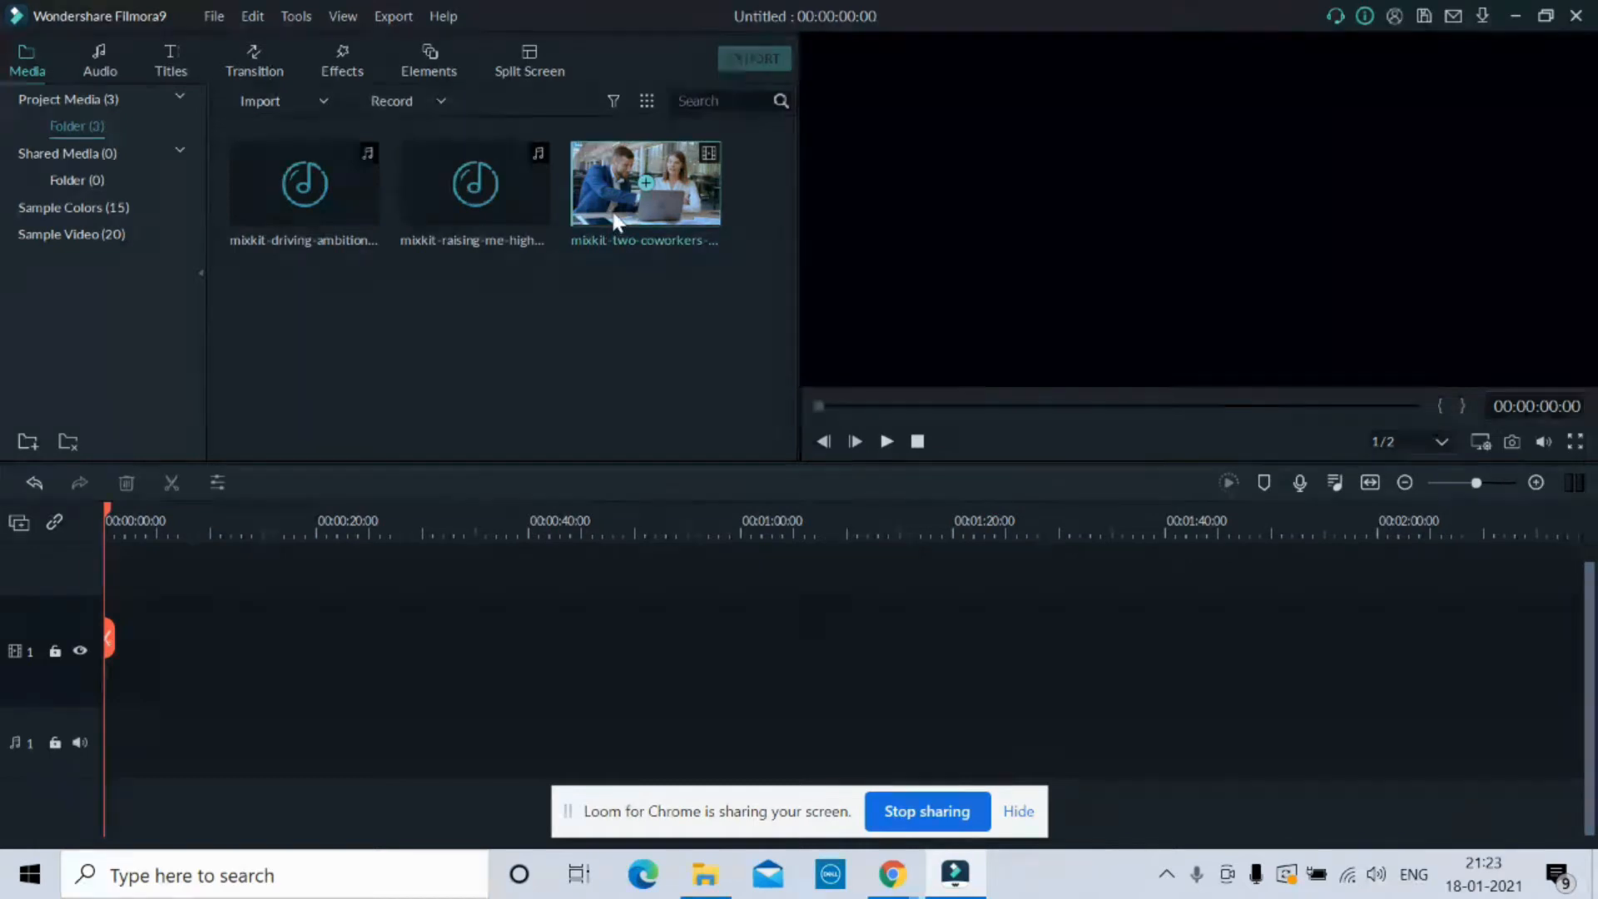
left_click_drag(616, 220, 108, 636)
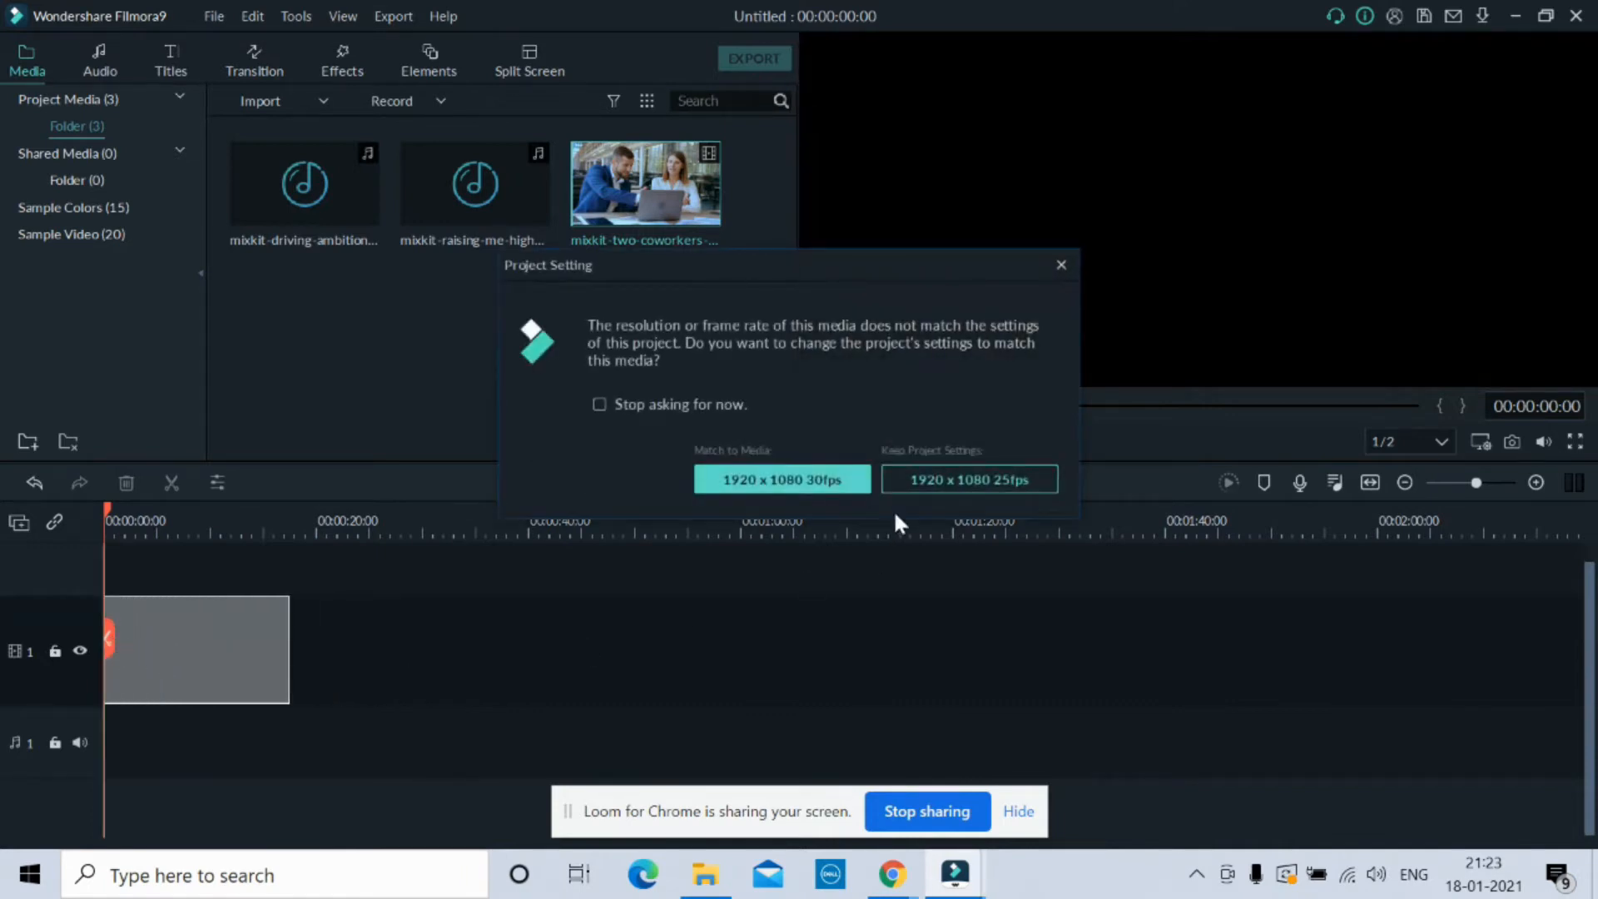
left_click(949, 481)
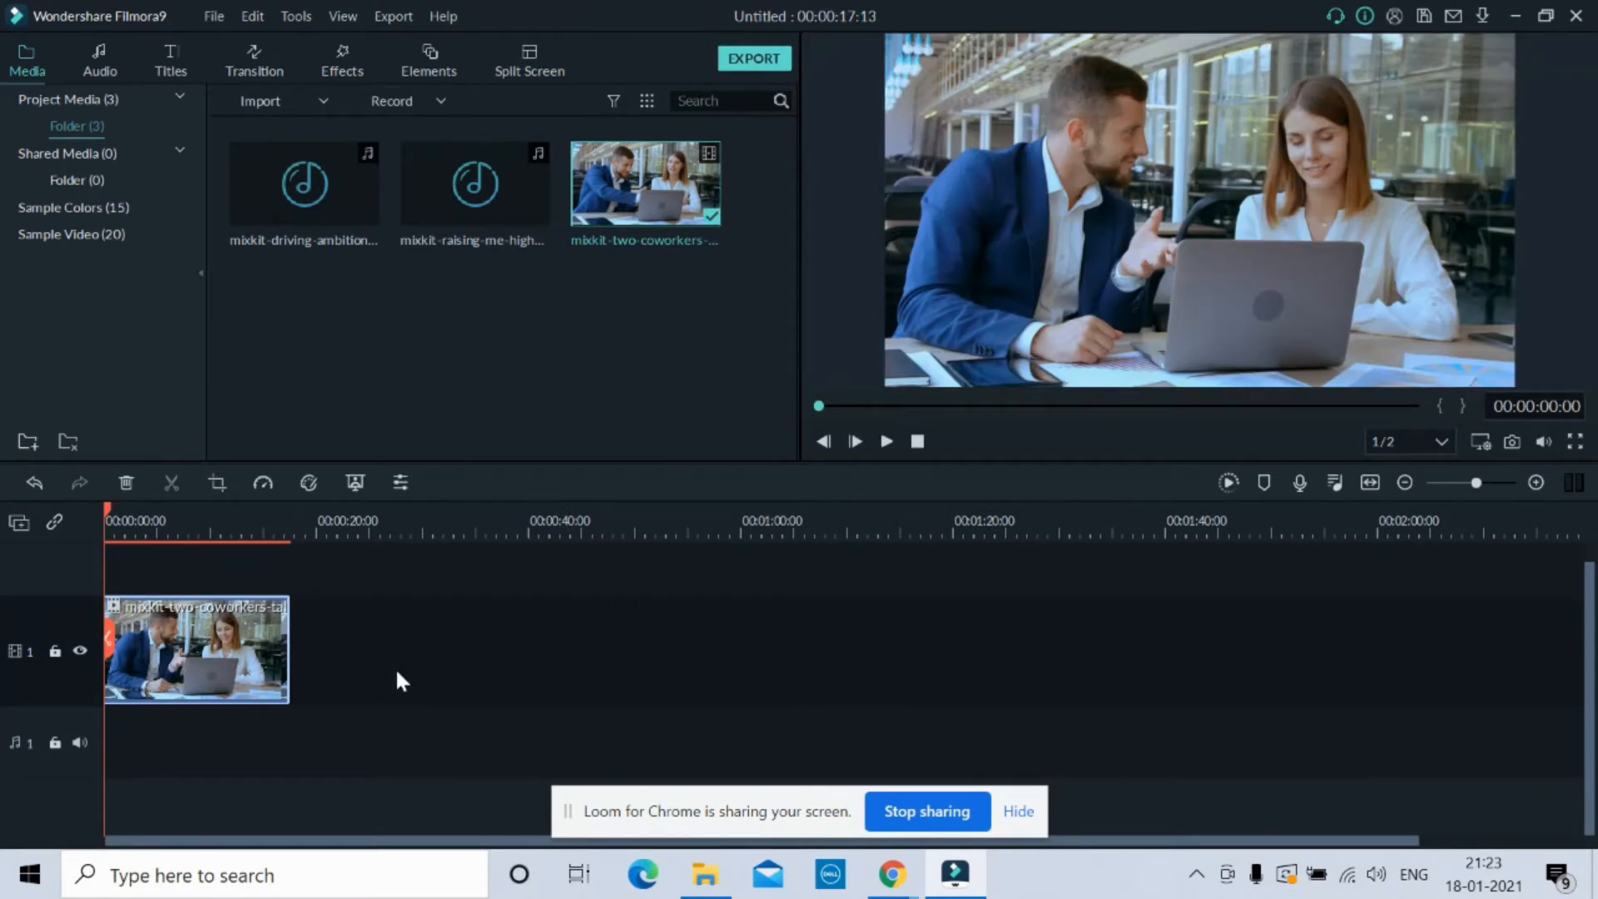
key("space")
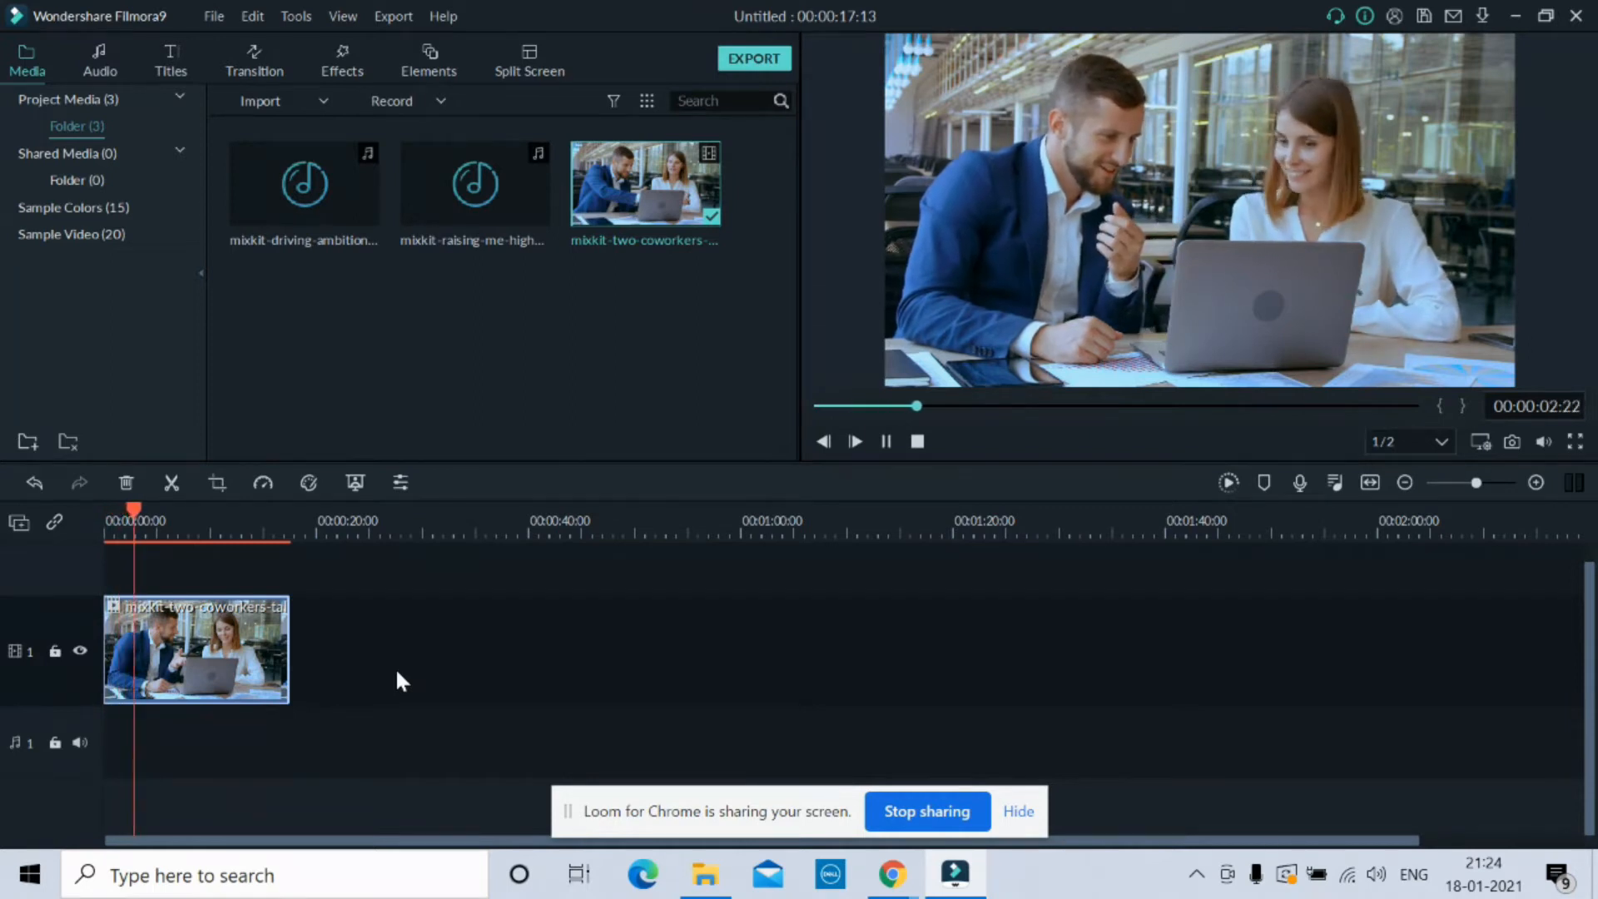
key("space")
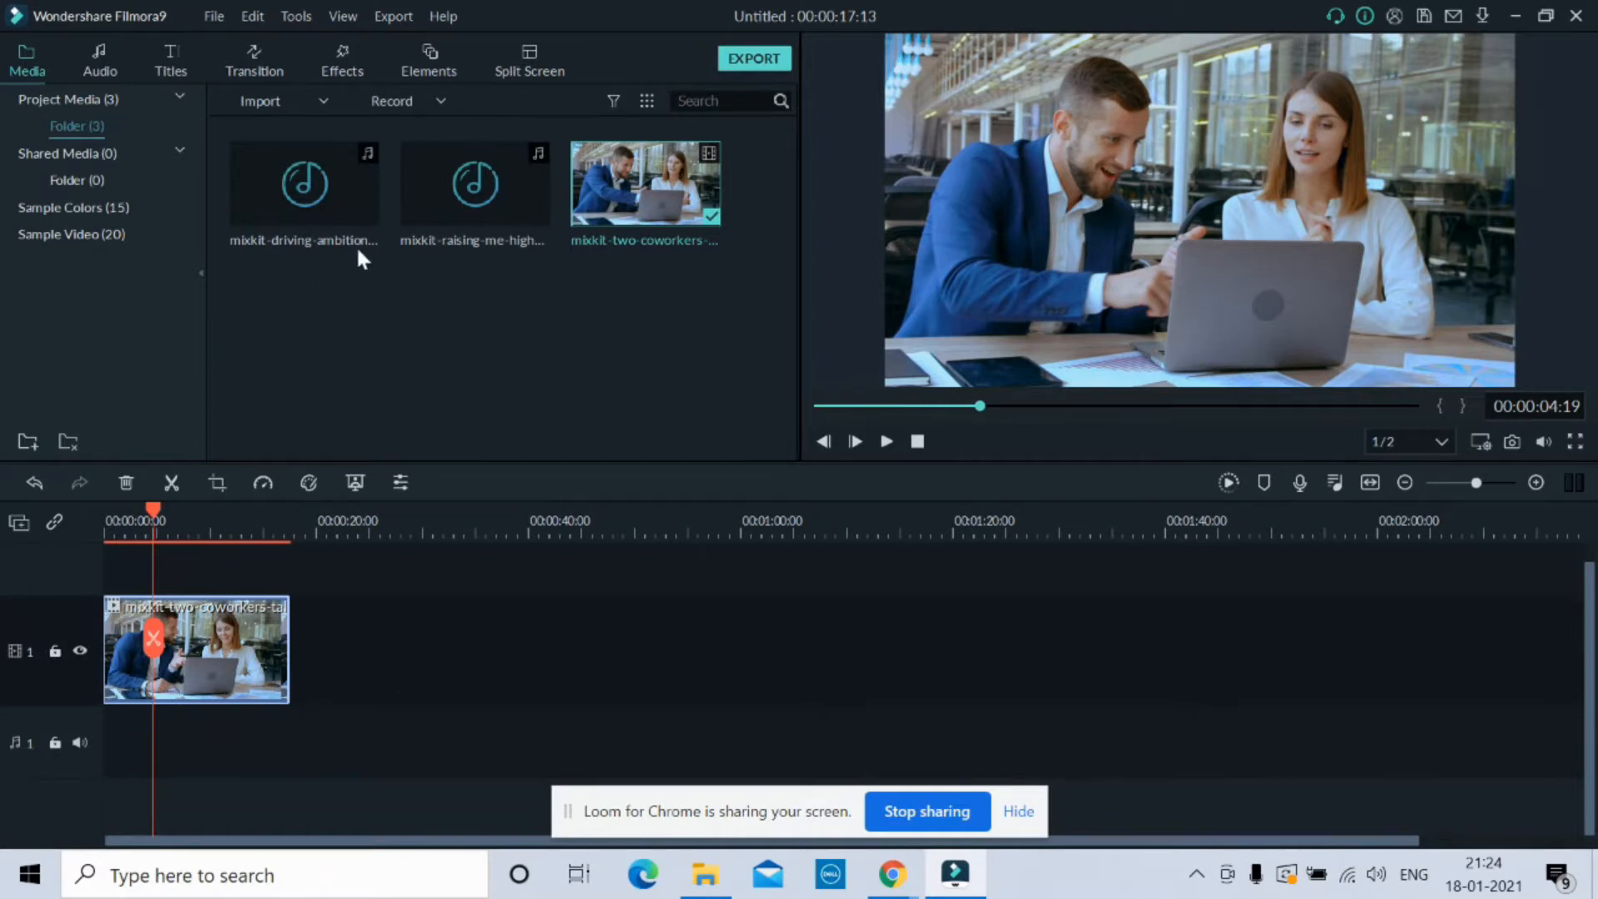
- Place the mixkit-raising-me-higher music at the start of the audio track, beneath the video
left_click(441, 207)
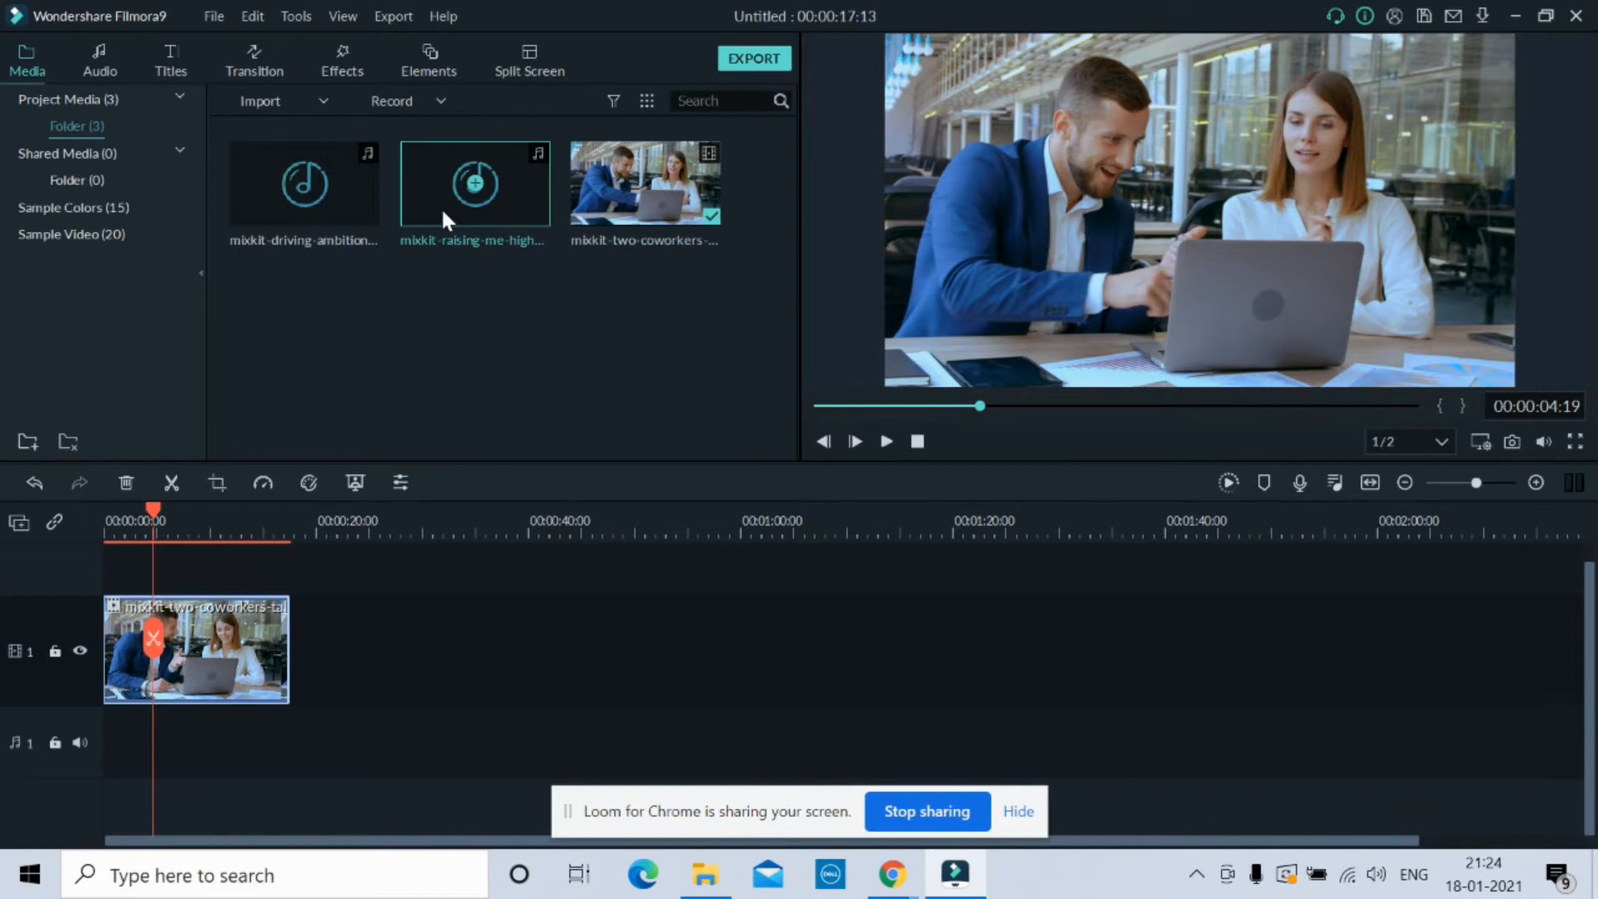
left_click_drag(441, 207, 105, 724)
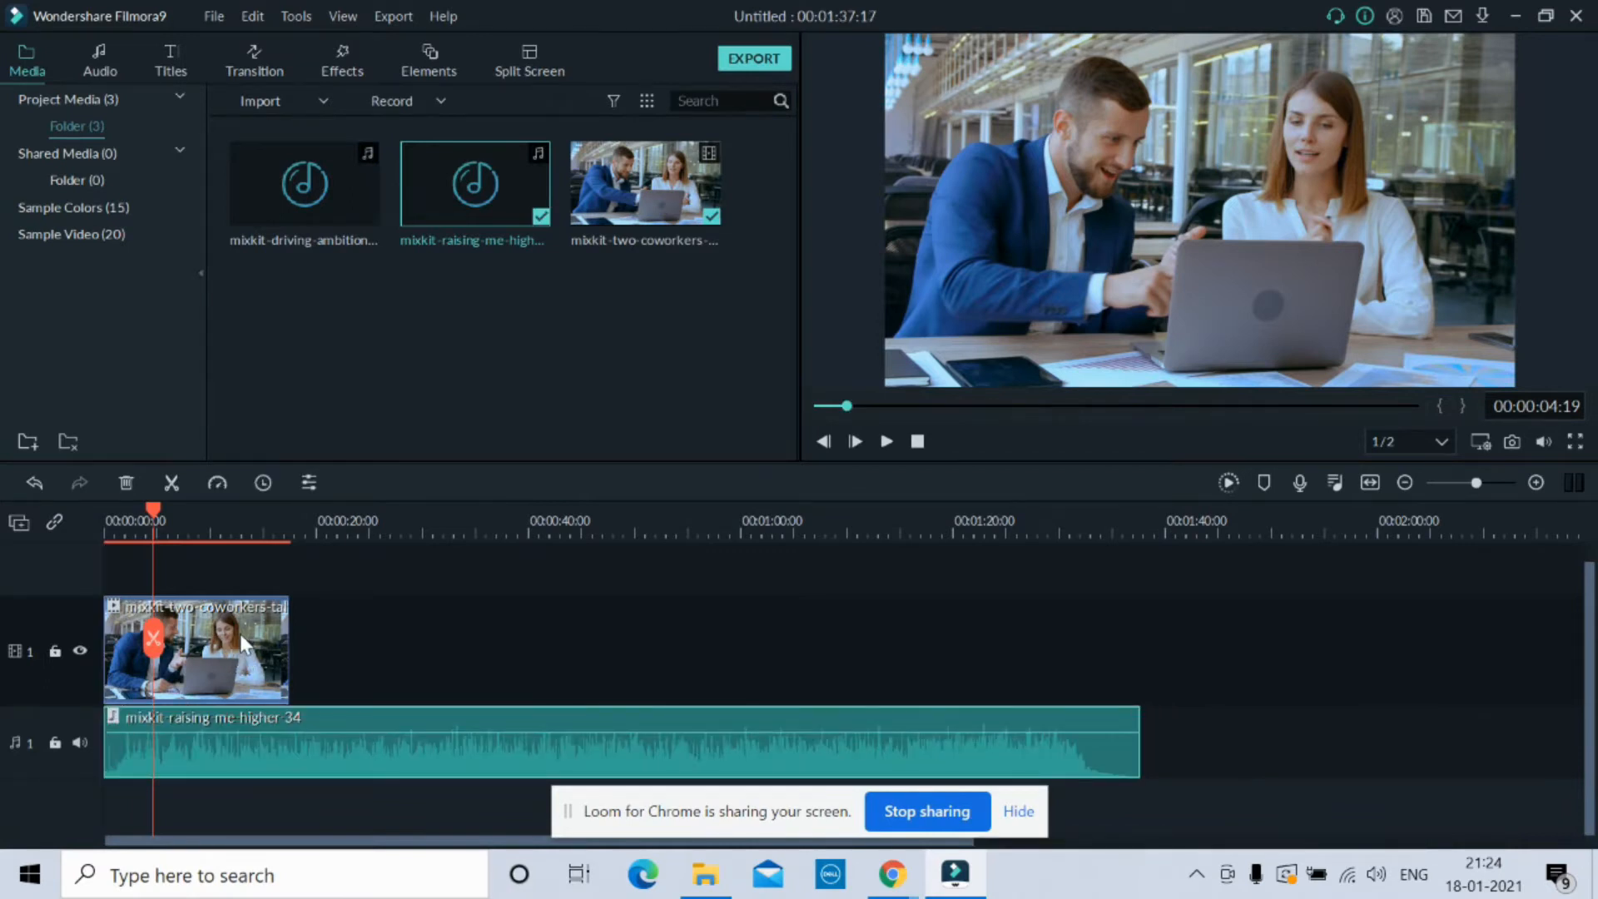
left_click(270, 723)
- Play the timeline from the start to check the video together with the music
left_click_drag(153, 512, 105, 514)
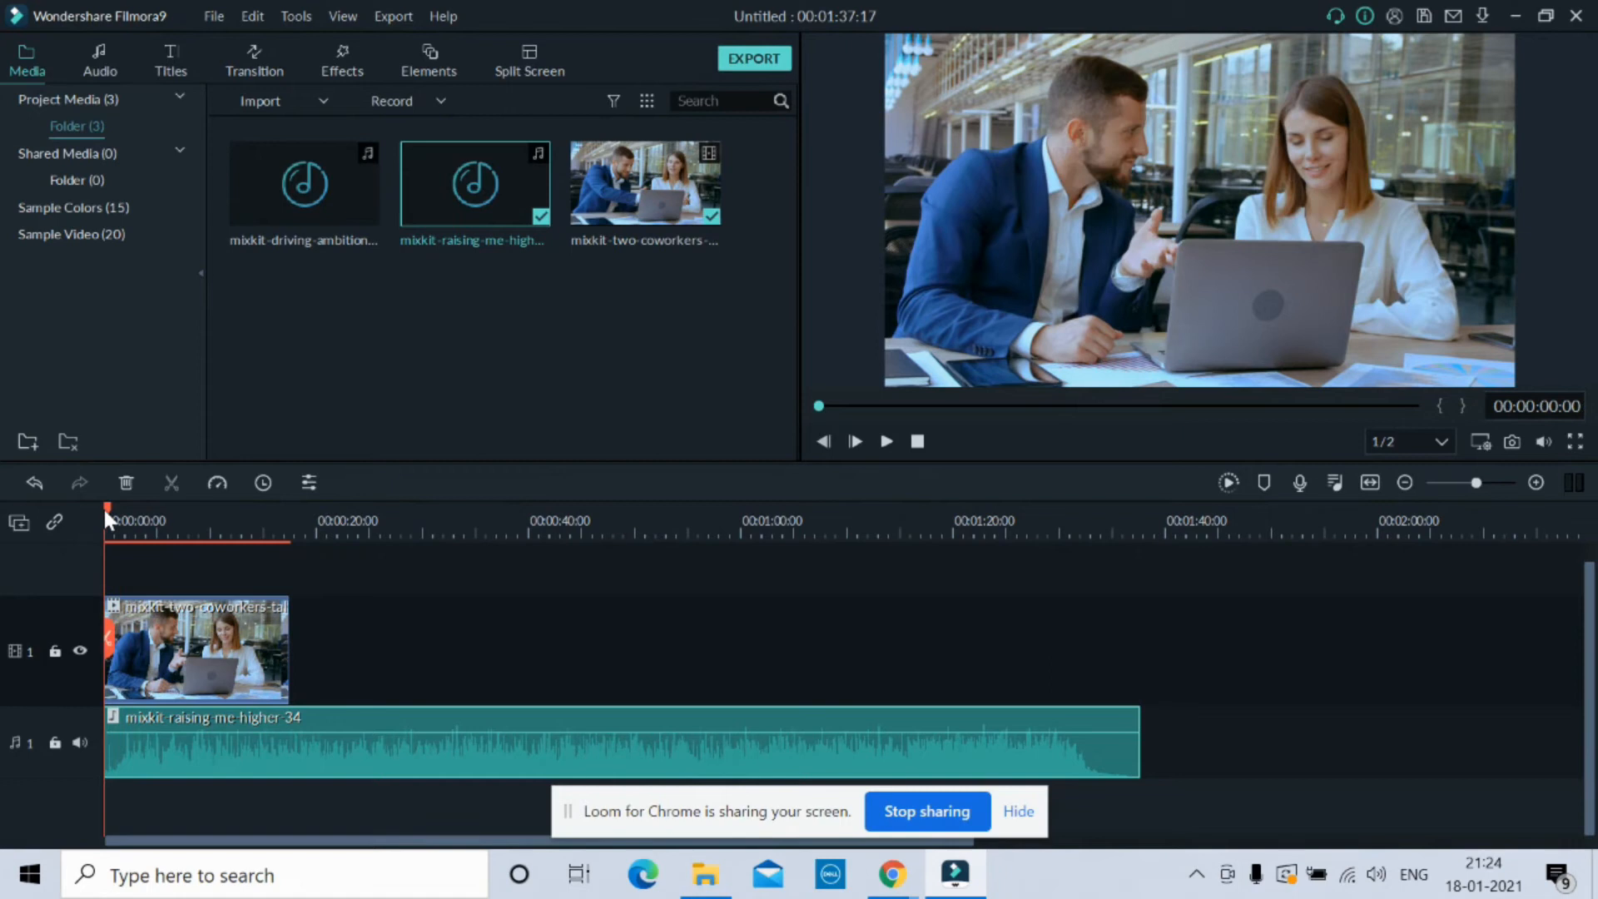
key("space")
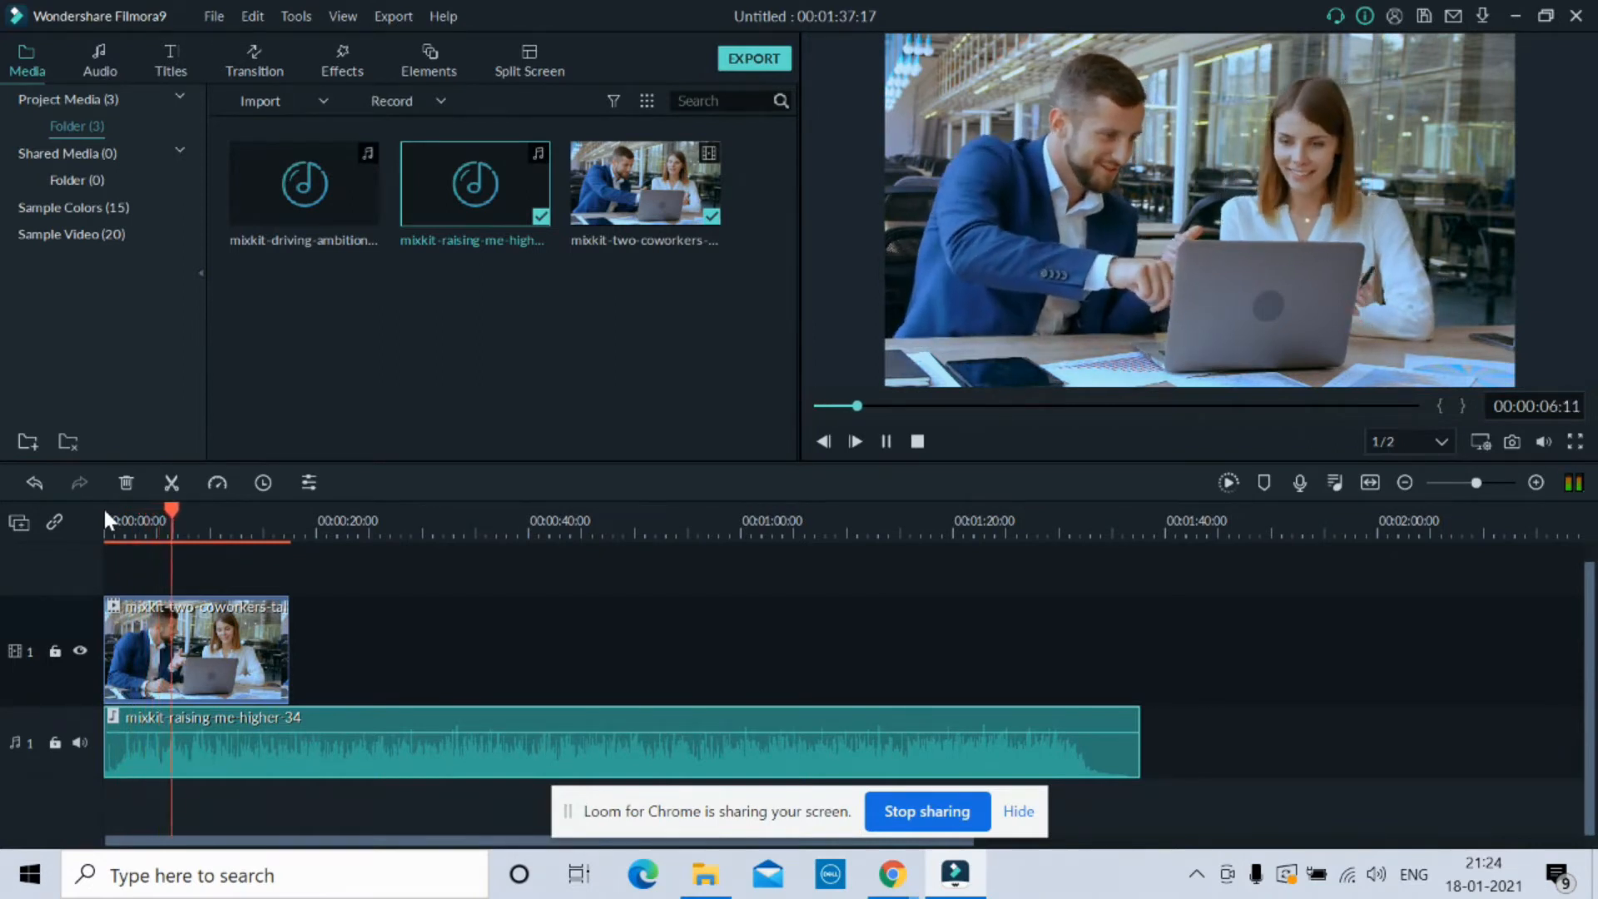
key("space")
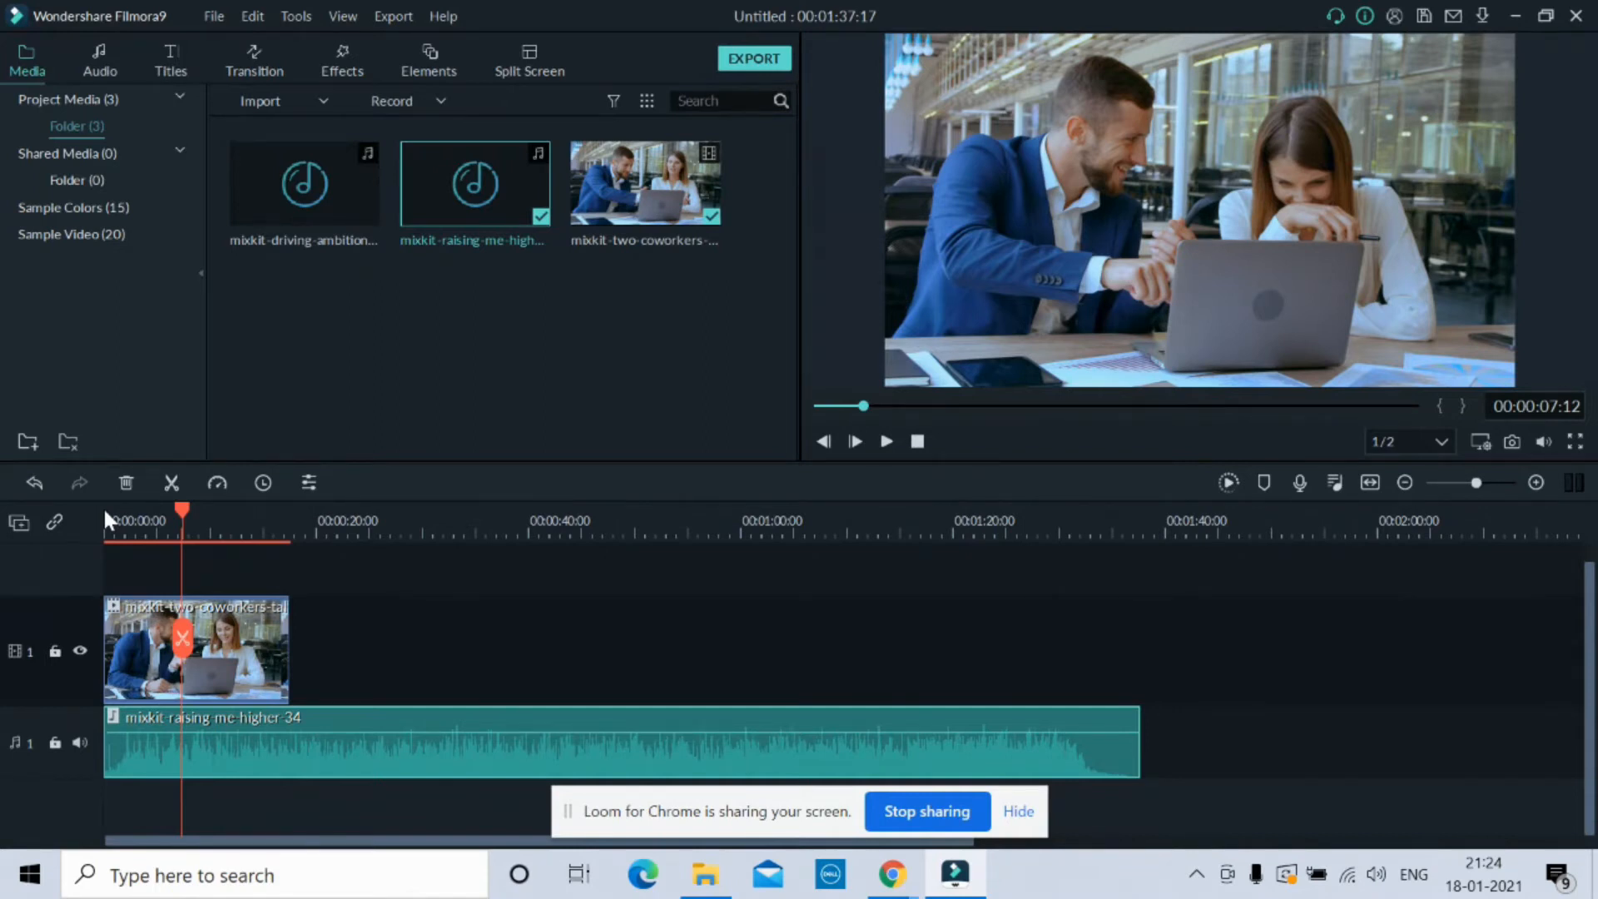
key("space")
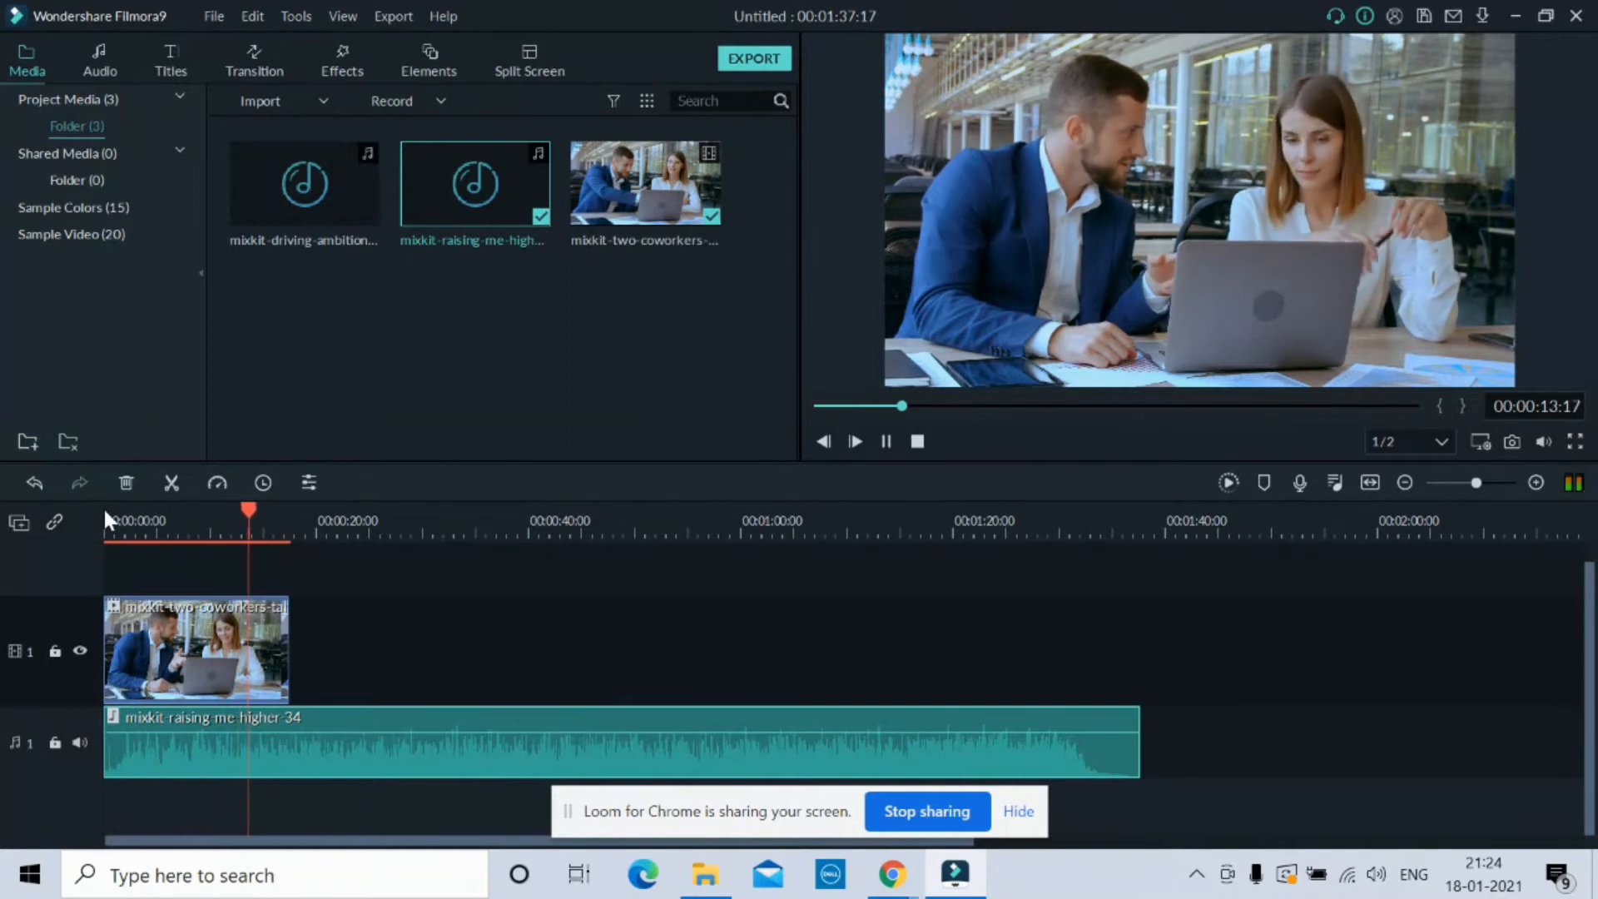
key("space")
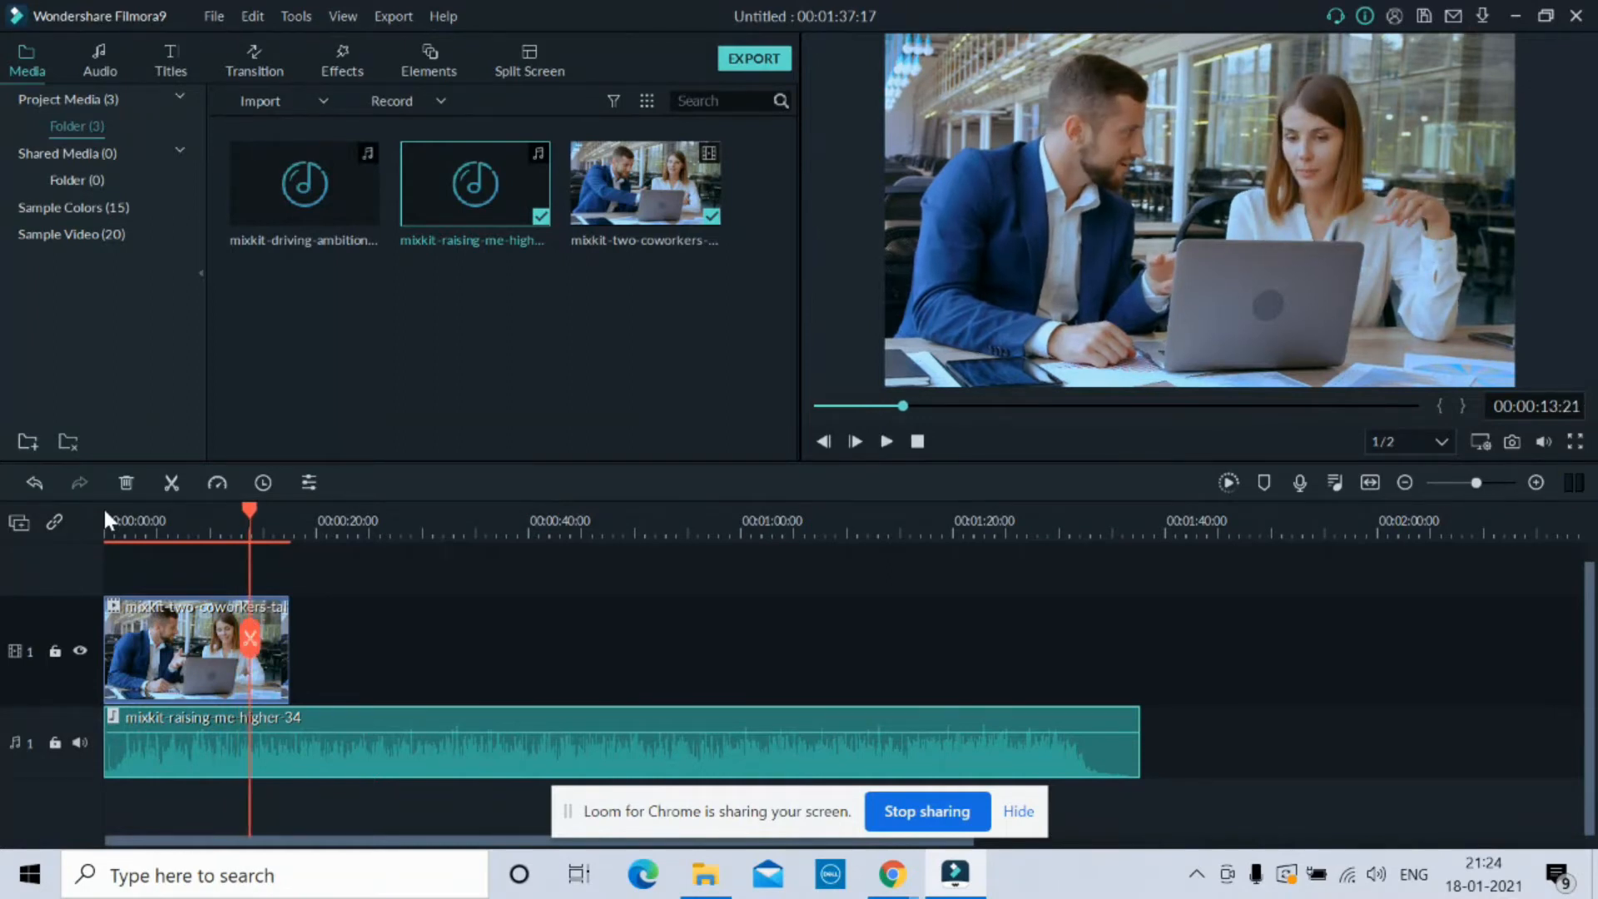
- Split the music clip at the end of the video, at 00:00:17:11
left_click_drag(251, 512, 288, 518)
left_click(343, 746)
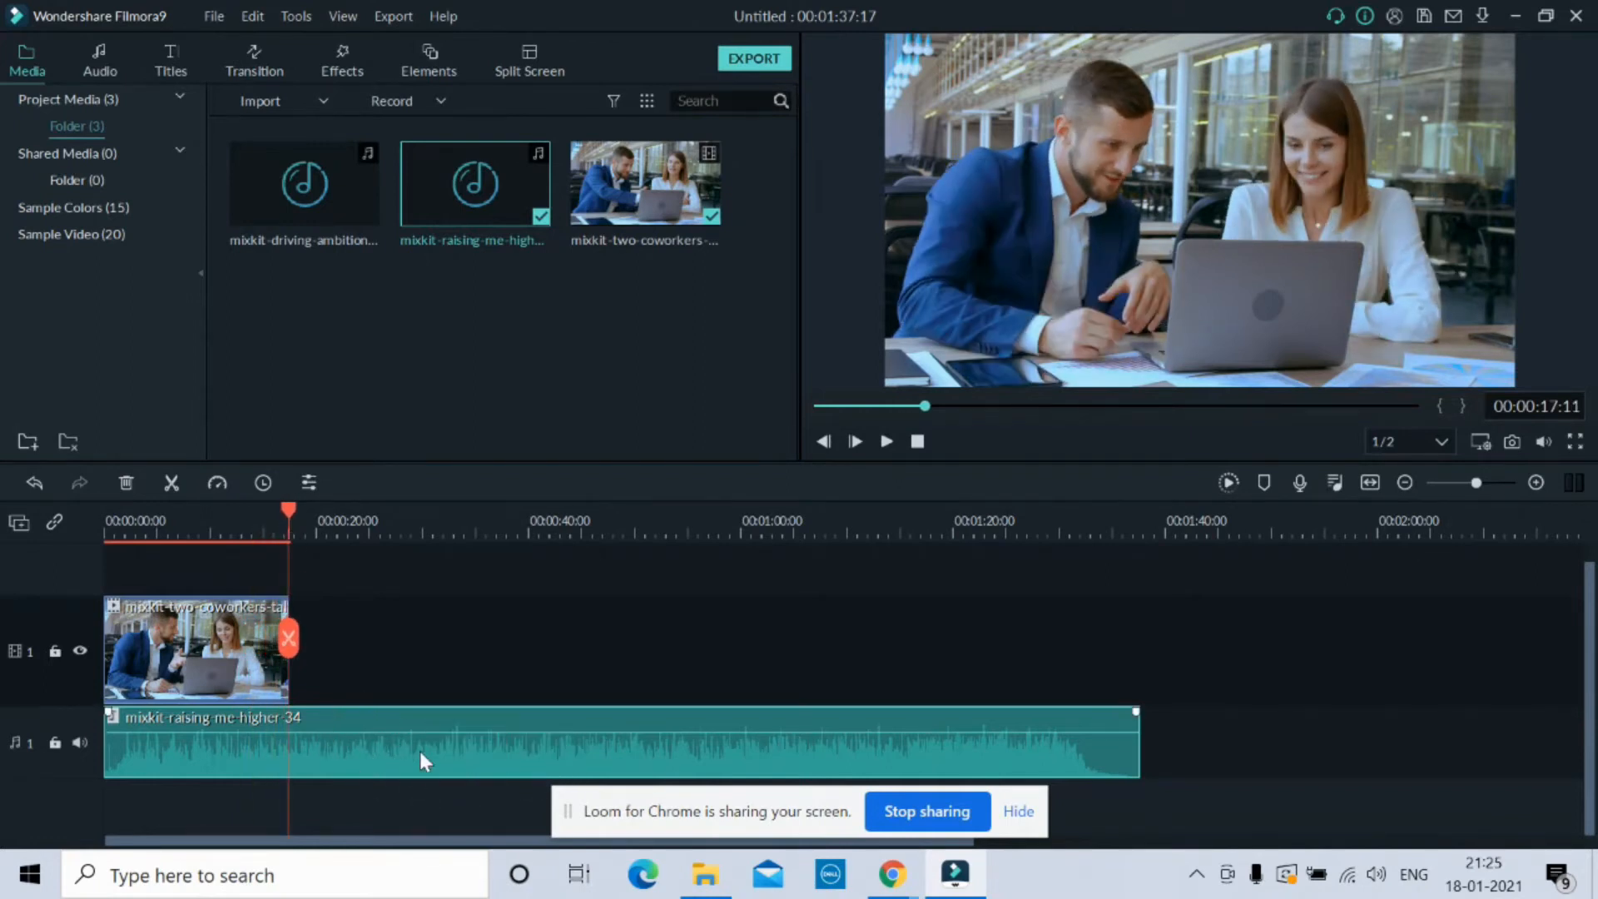
left_click(341, 708)
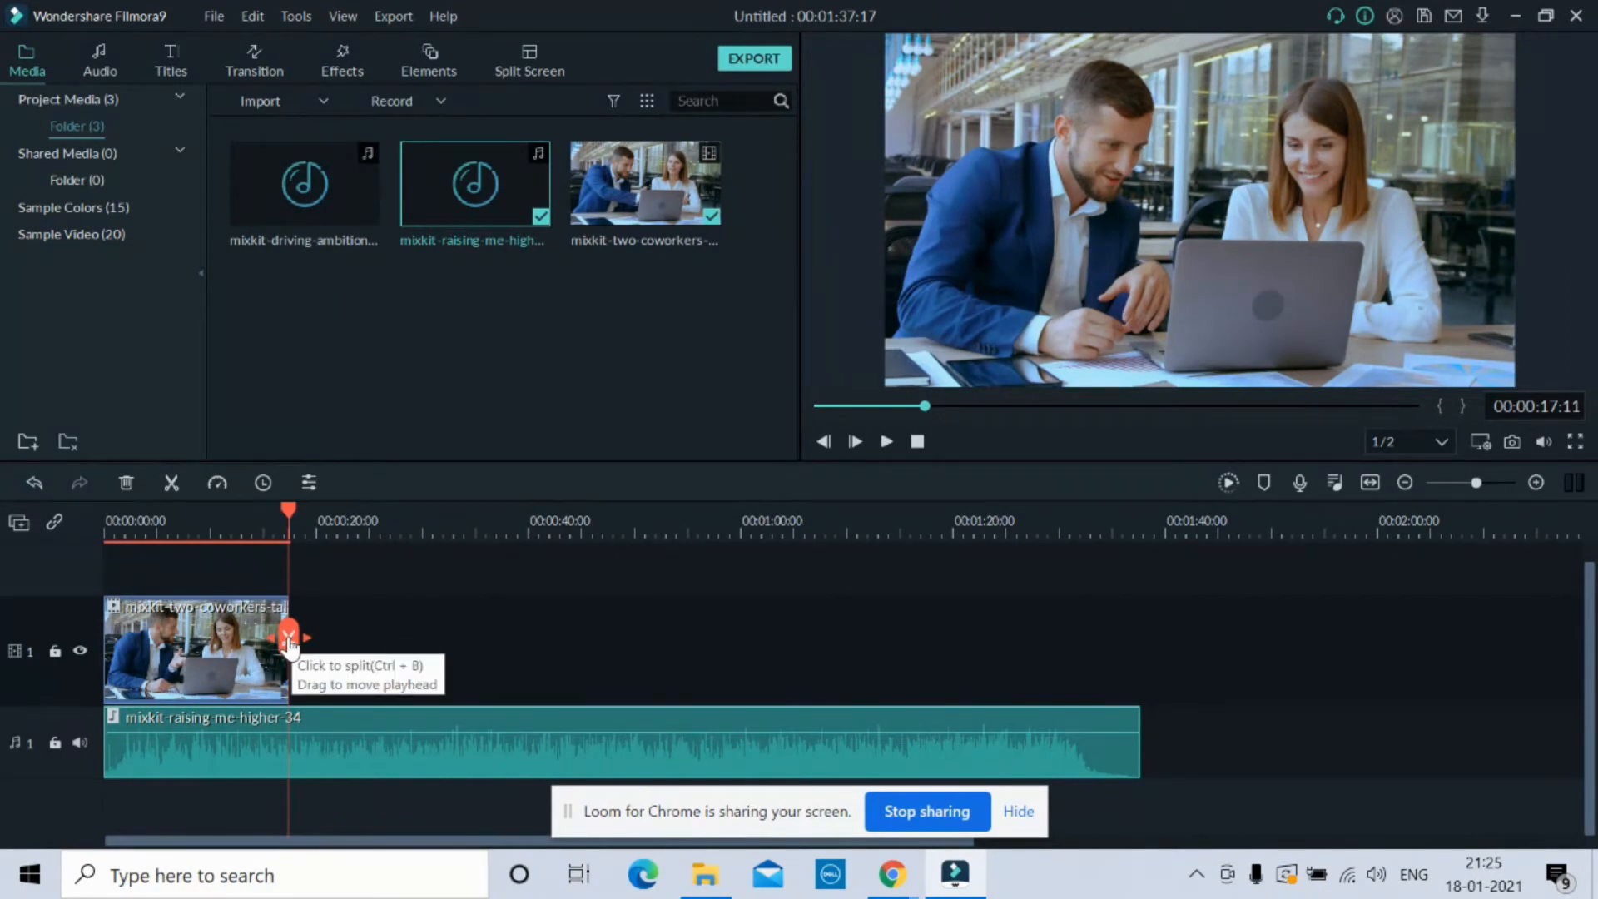
left_click(289, 641)
left_click(289, 645)
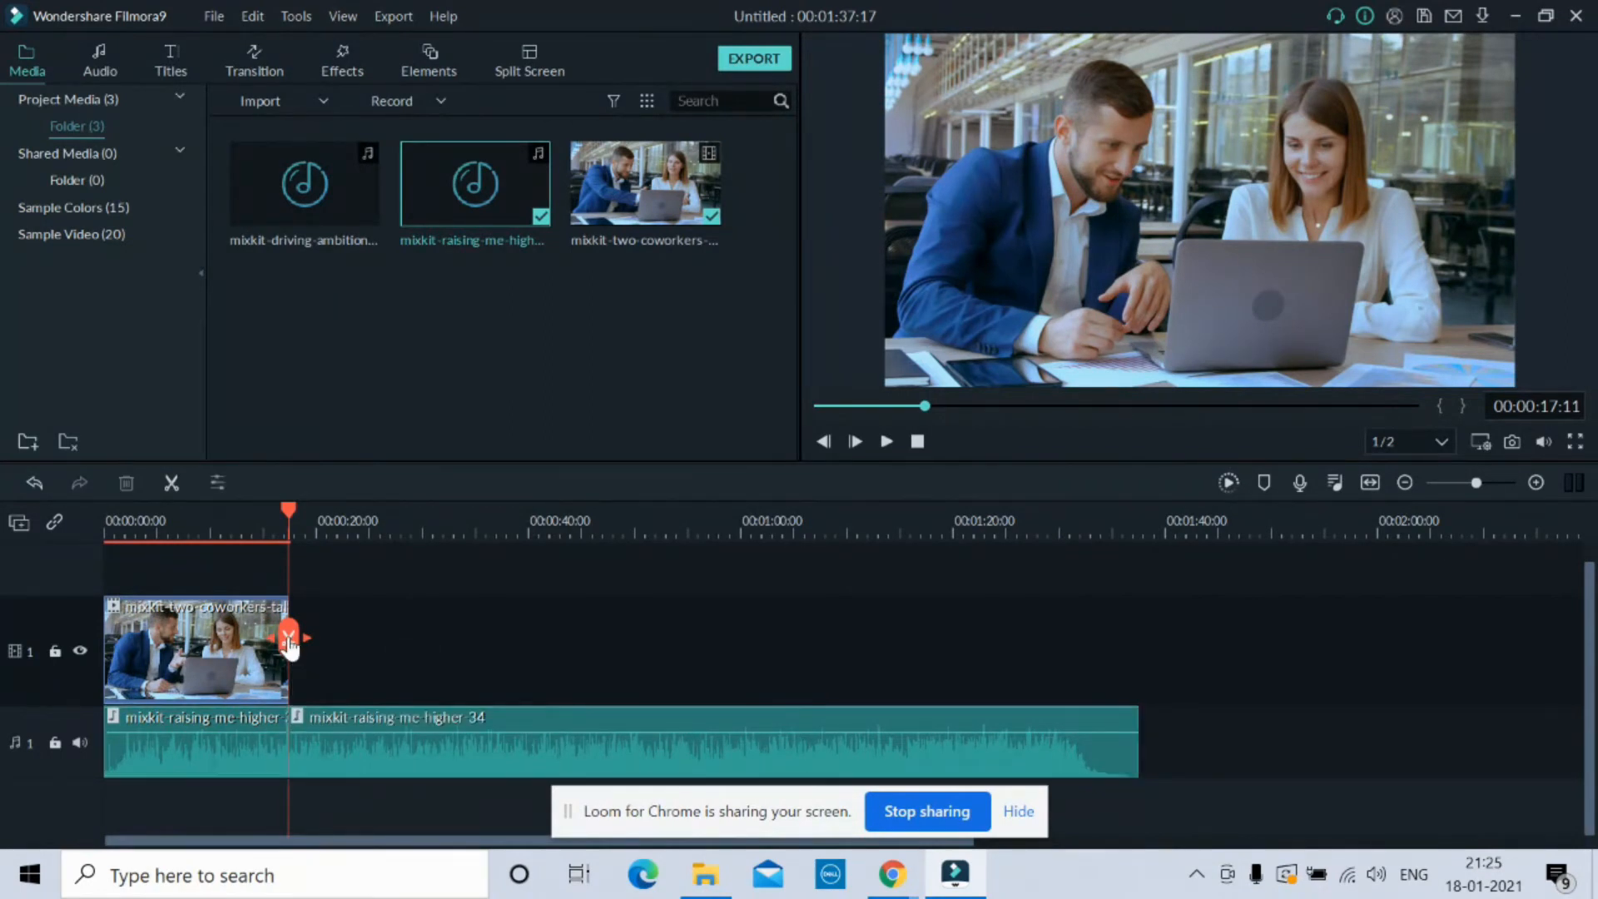
left_click(289, 645)
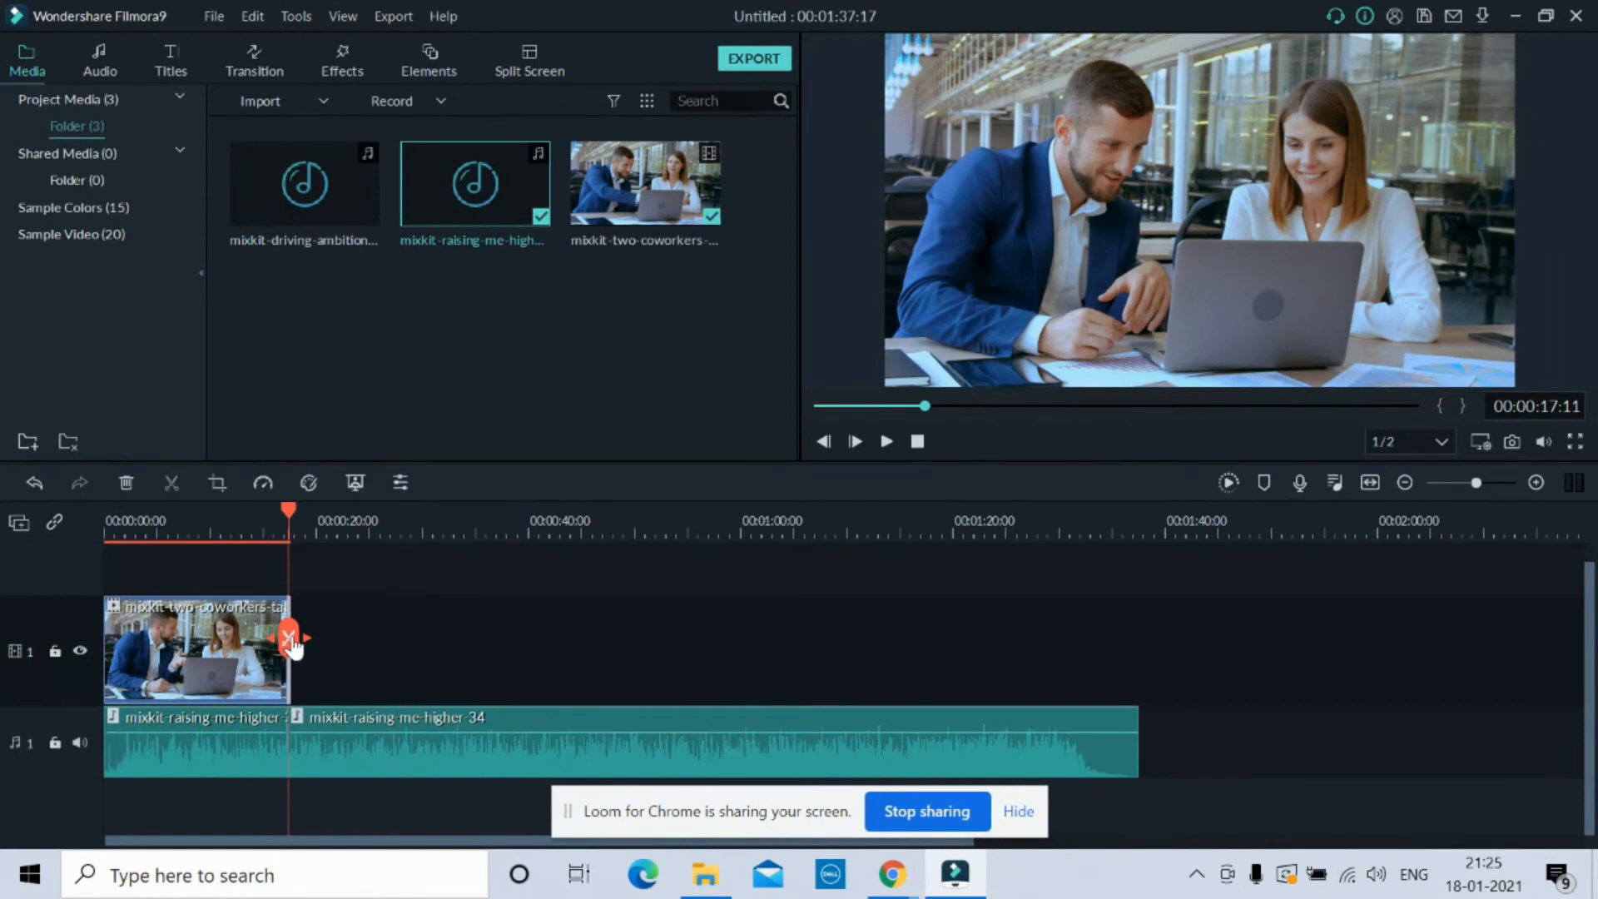
- Delete the leftover music beyond the end of the video and return the playhead to the start of the timeline
left_click(341, 746)
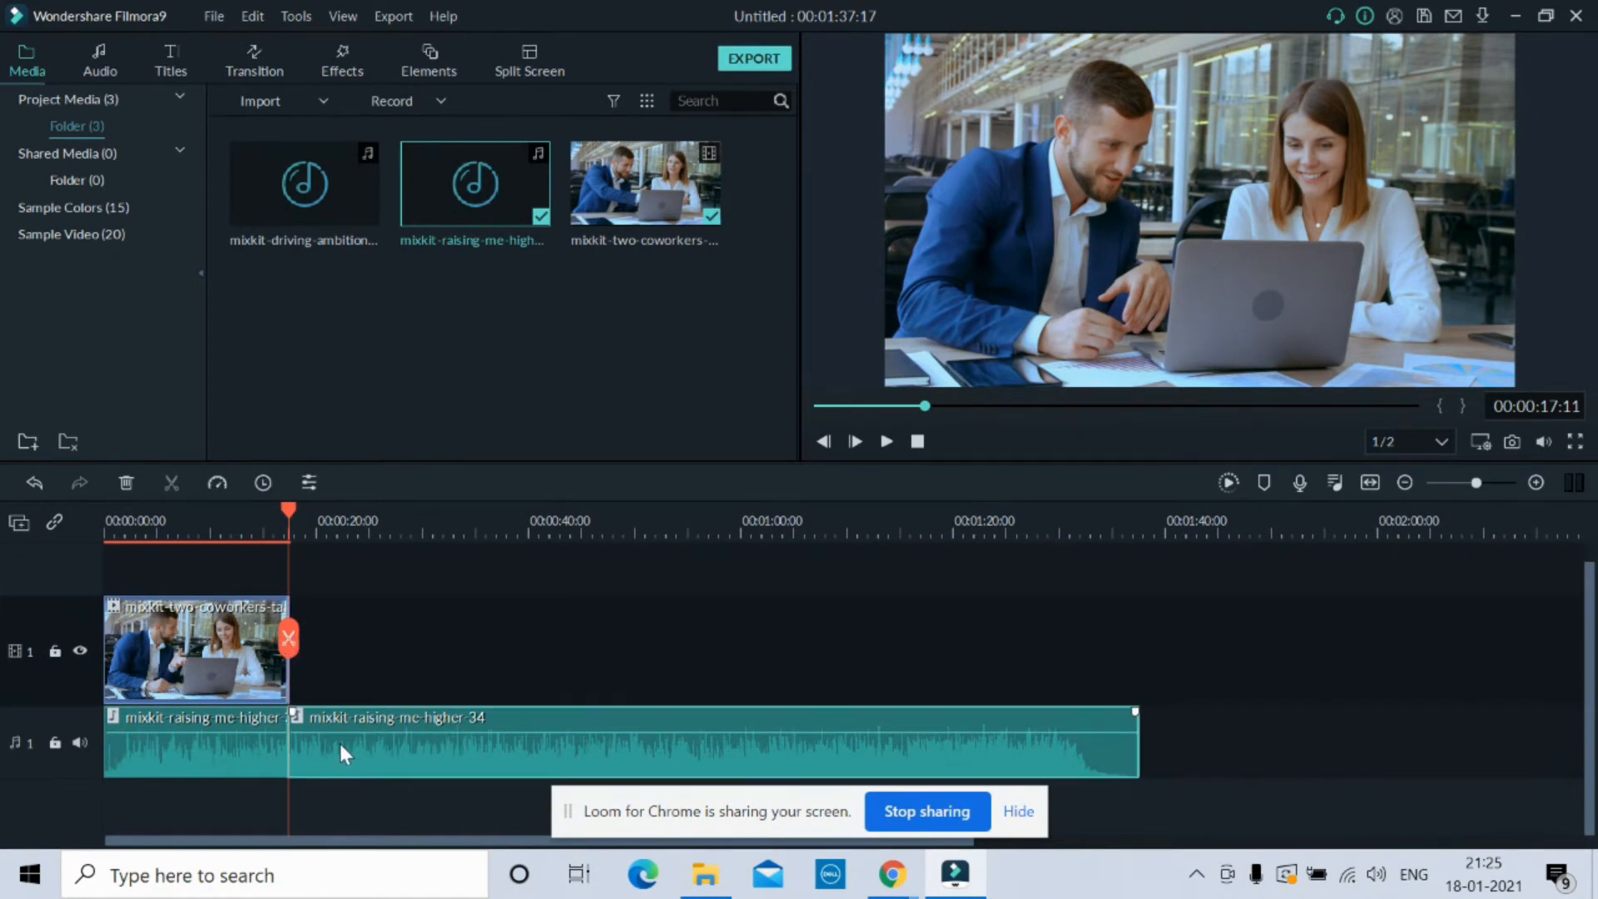
key("Delete")
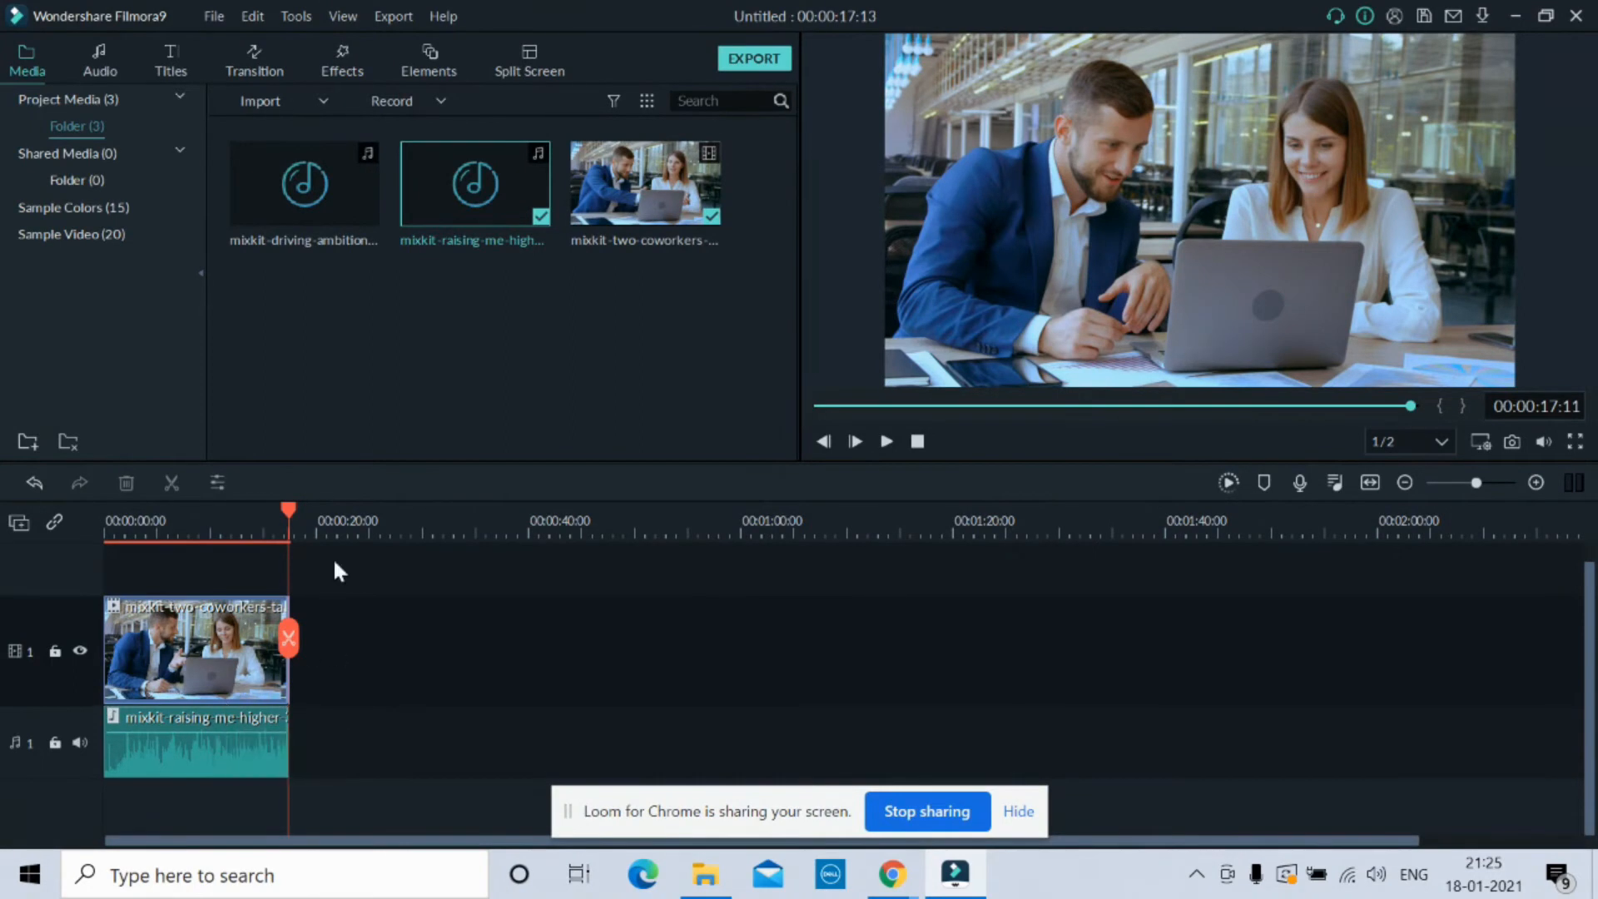
left_click_drag(290, 508, 92, 504)
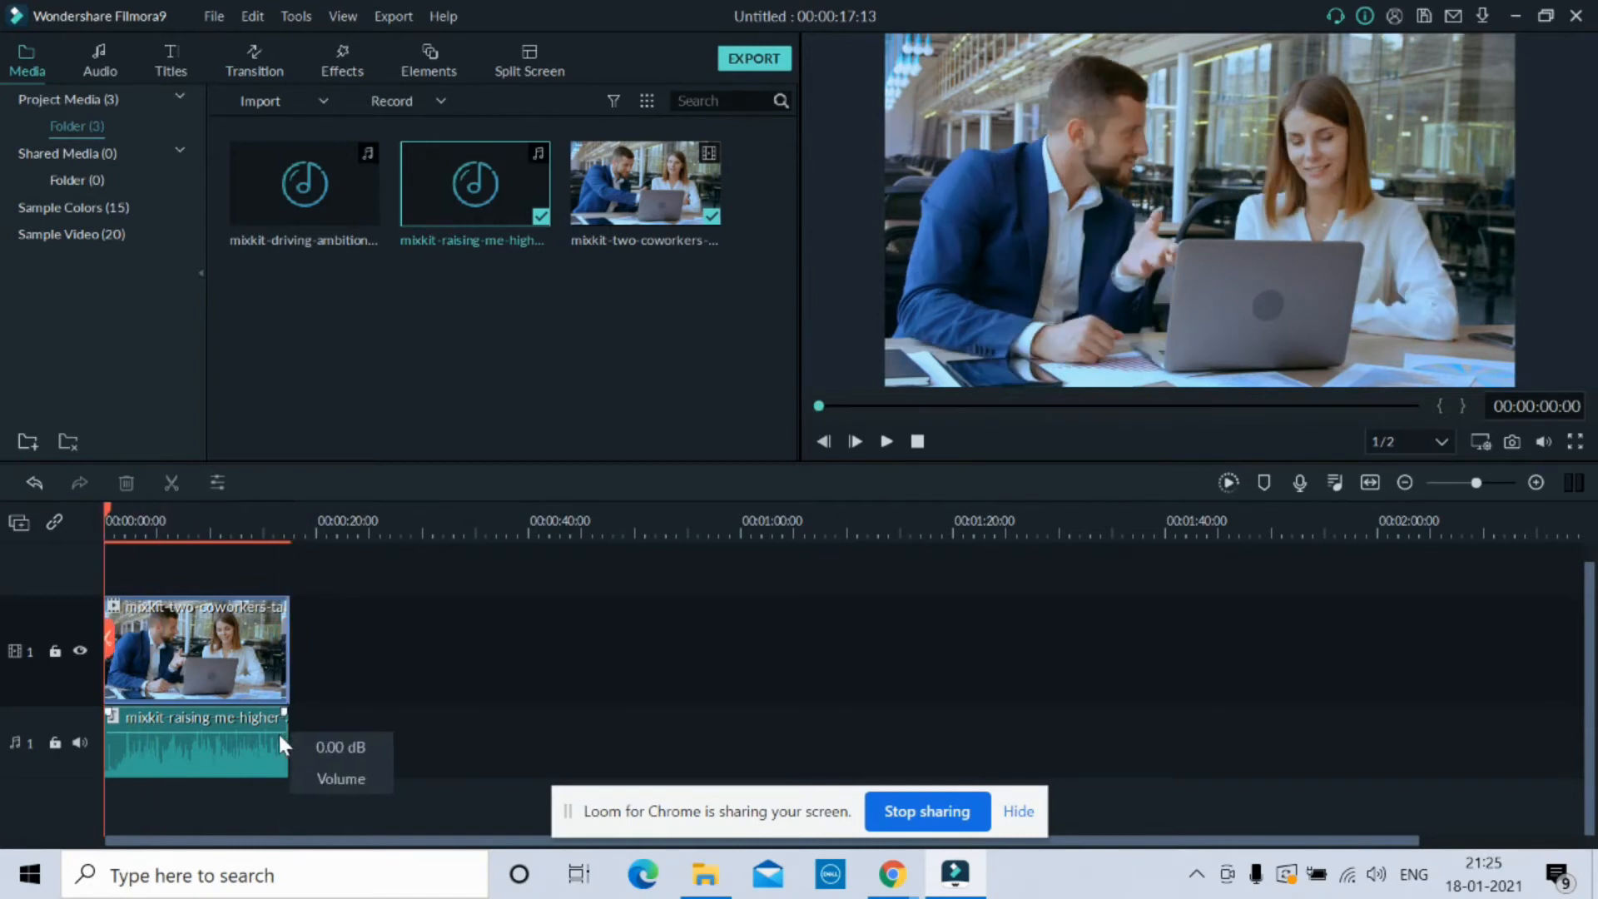
right_click(150, 737)
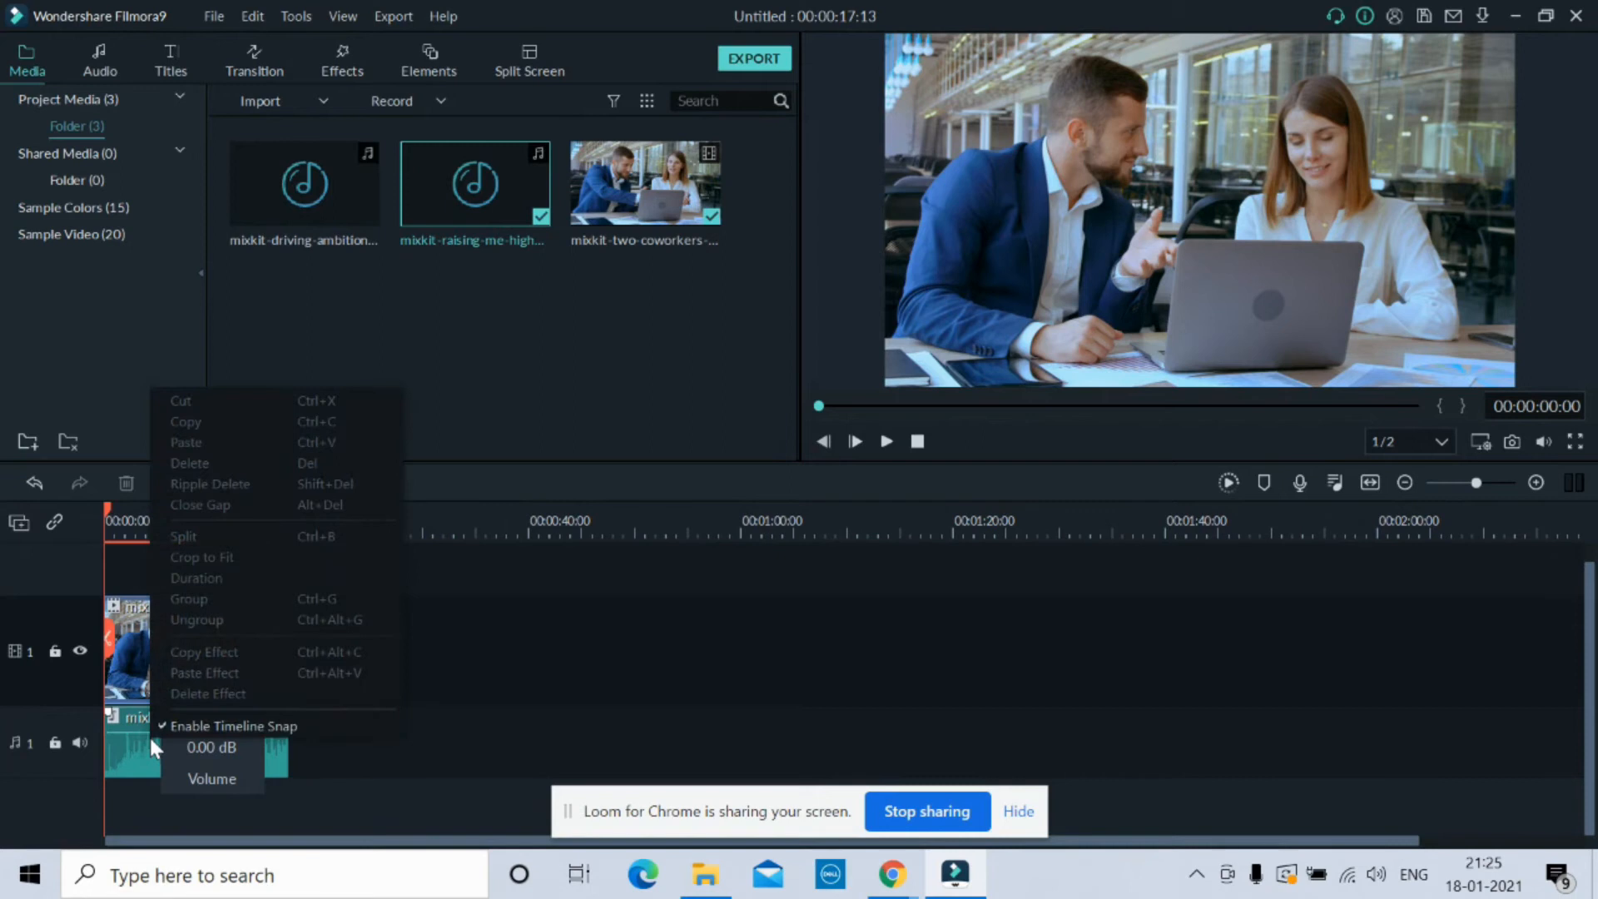
left_click(361, 741)
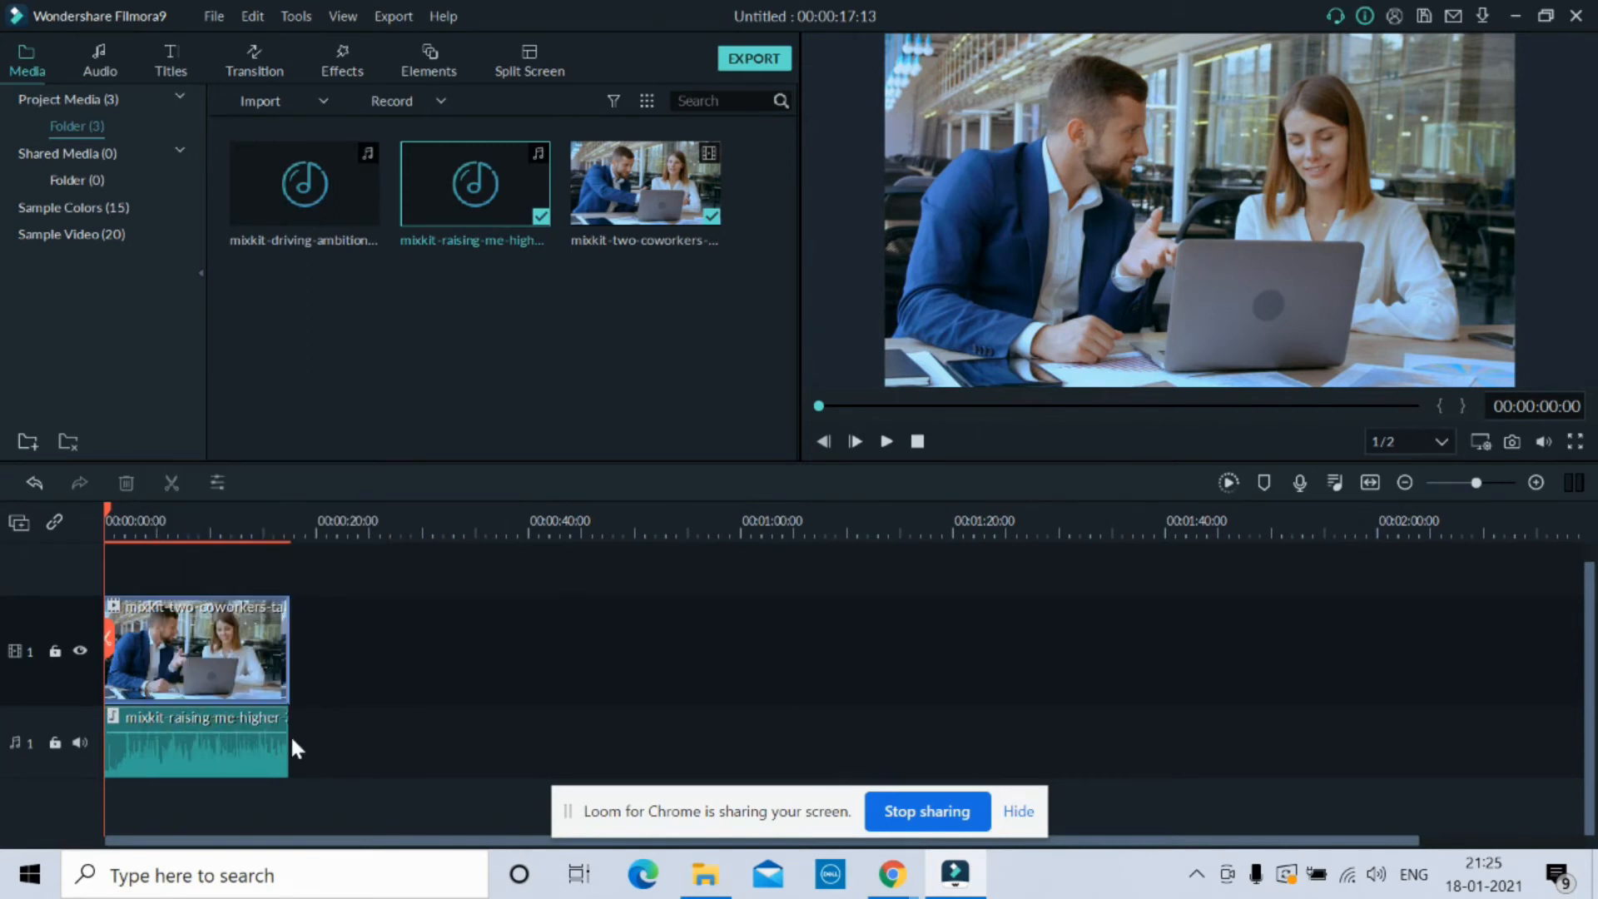
right_click(254, 738)
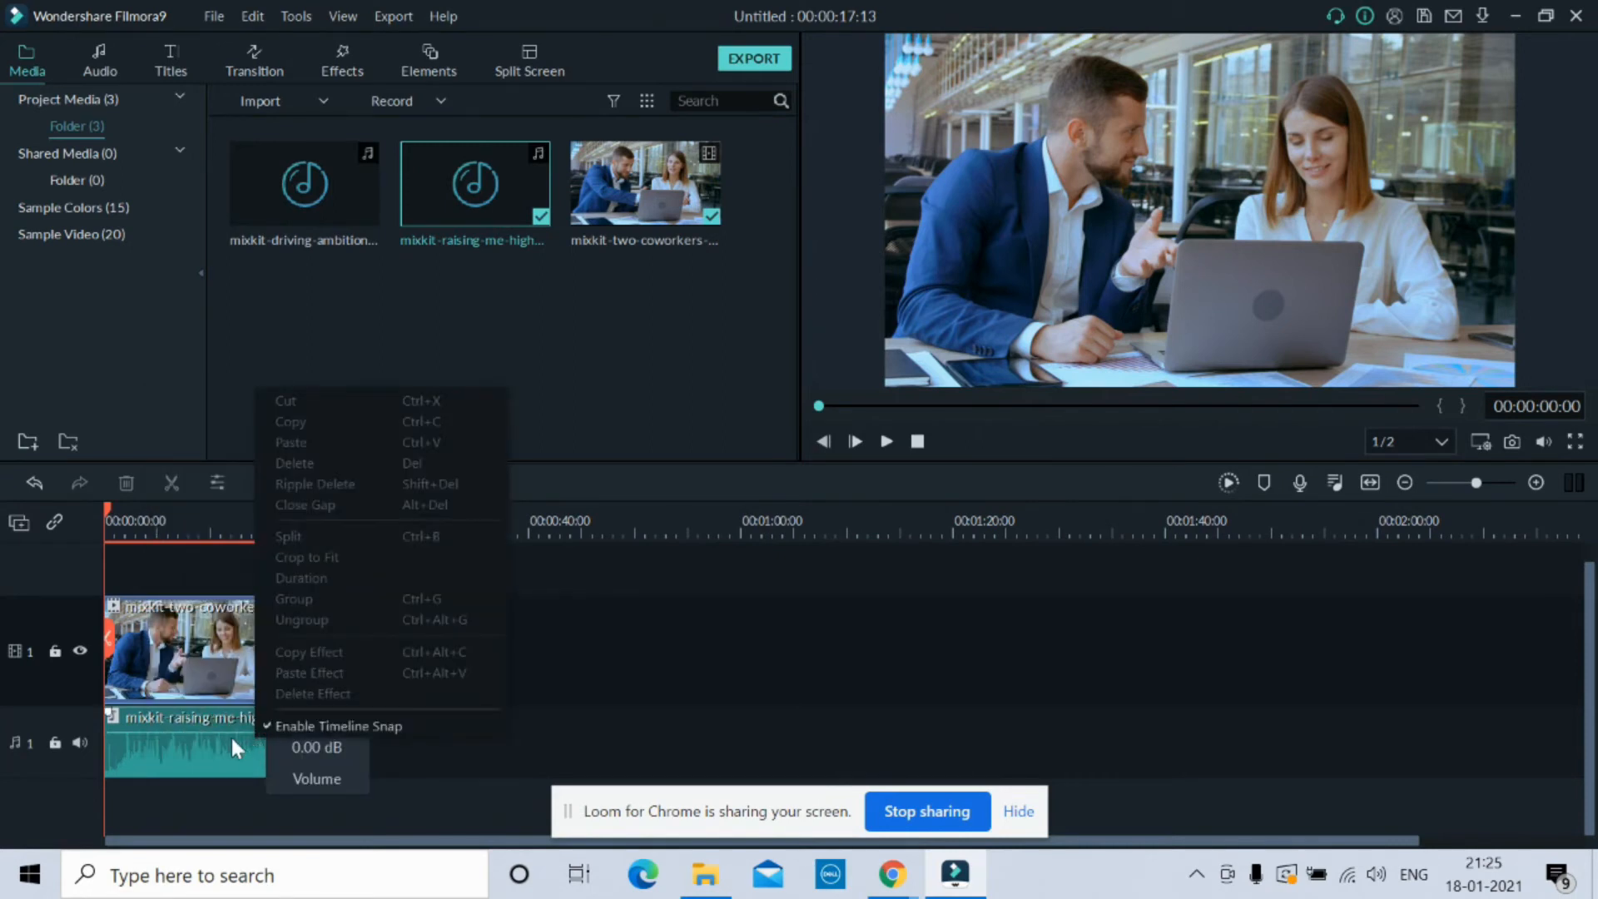
left_click(232, 735)
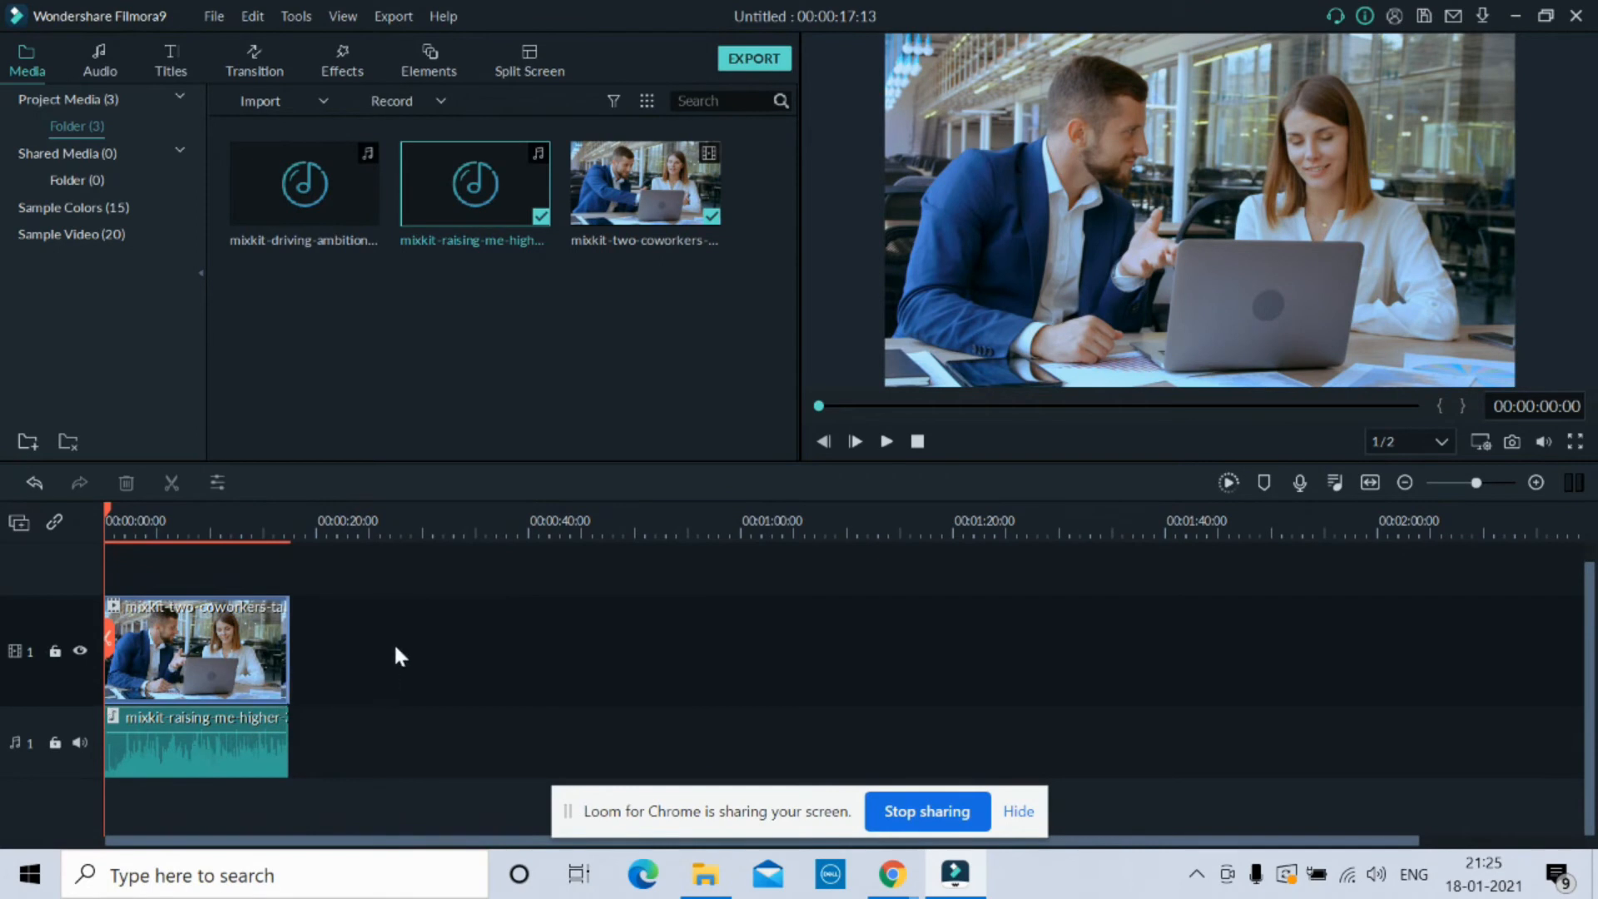
- Raise the trimmed music clip's volume to 12 dB with Adjust Audio and play the timeline to hear it
left_click(242, 730)
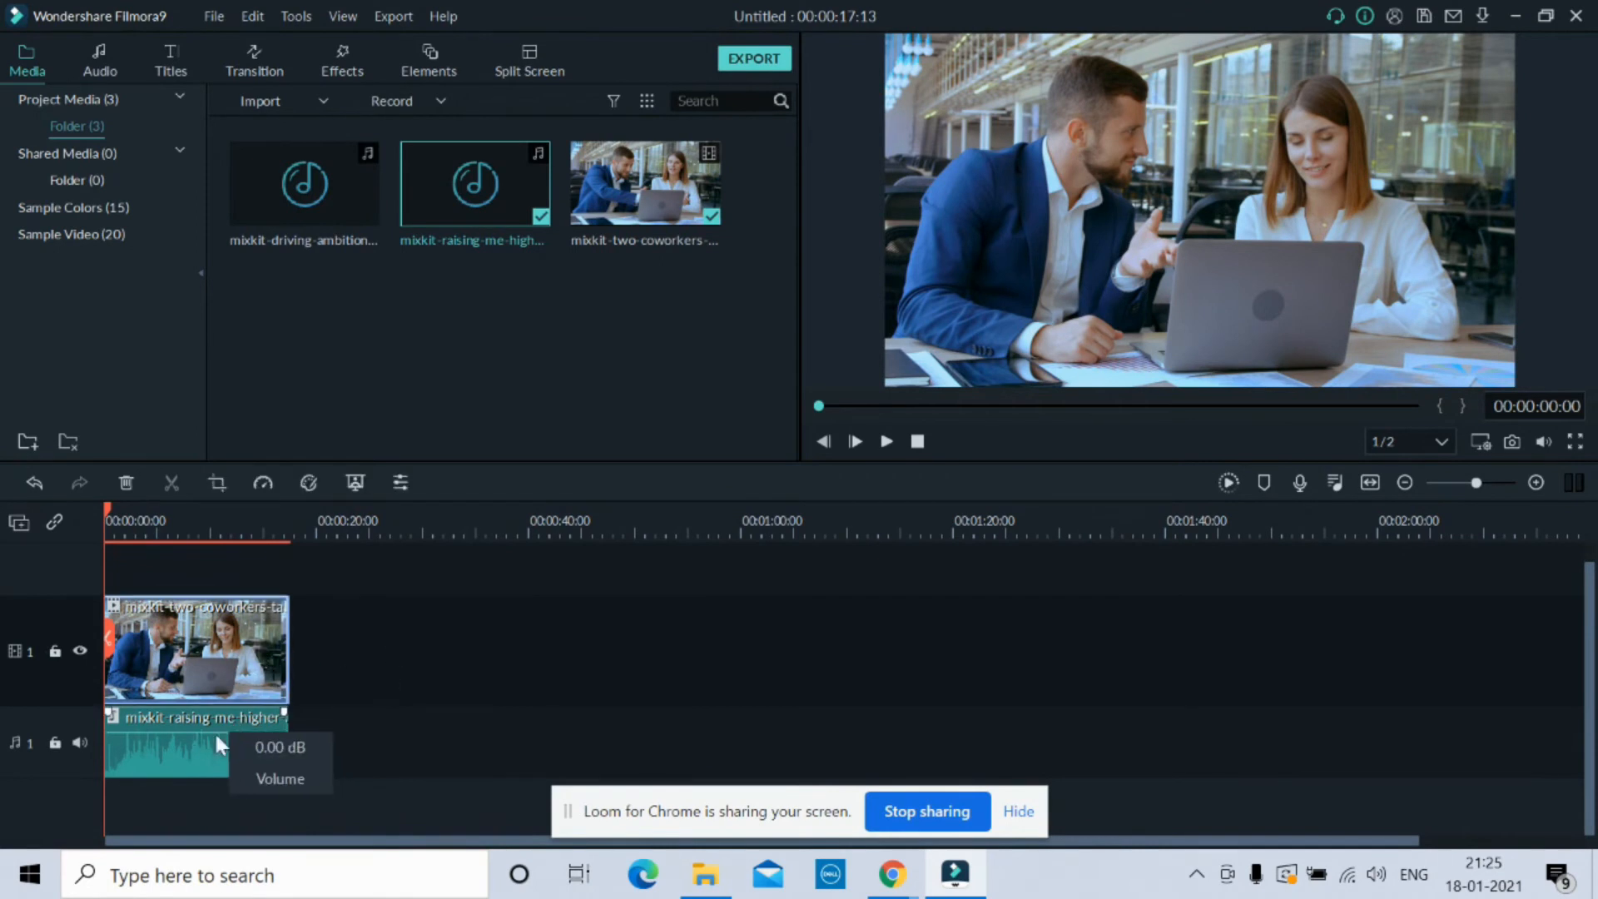
left_click(166, 760)
right_click(166, 761)
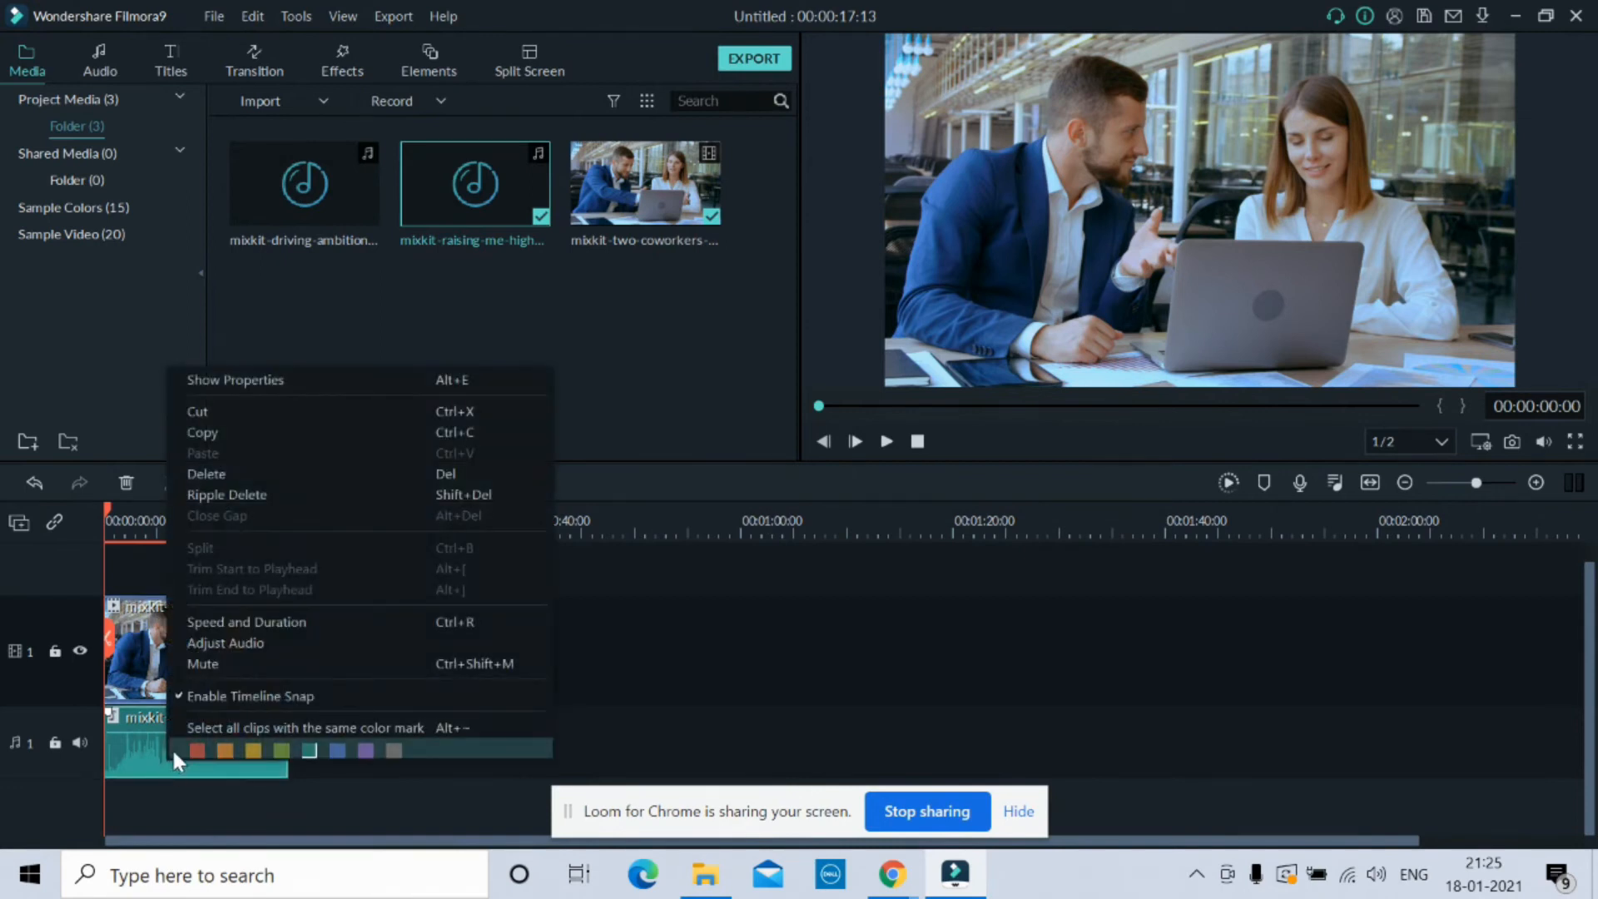
left_click(213, 643)
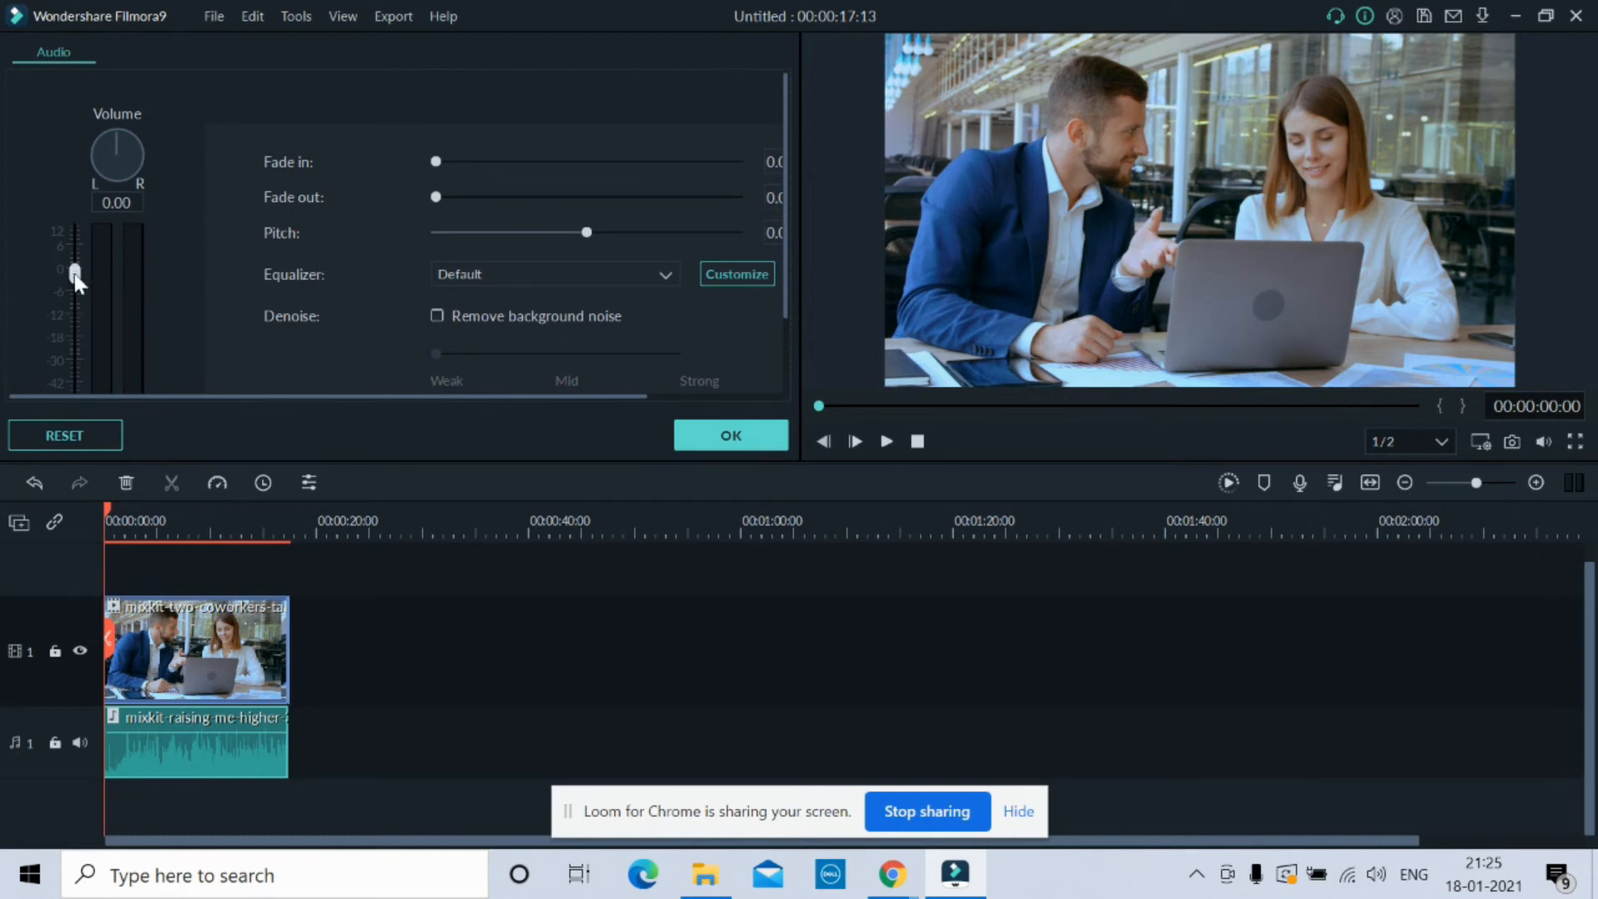
mouse_move(75, 278)
left_mouse_down()
mouse_move(75, 313)
mouse_move(82, 233)
mouse_move(81, 260)
left_mouse_up()
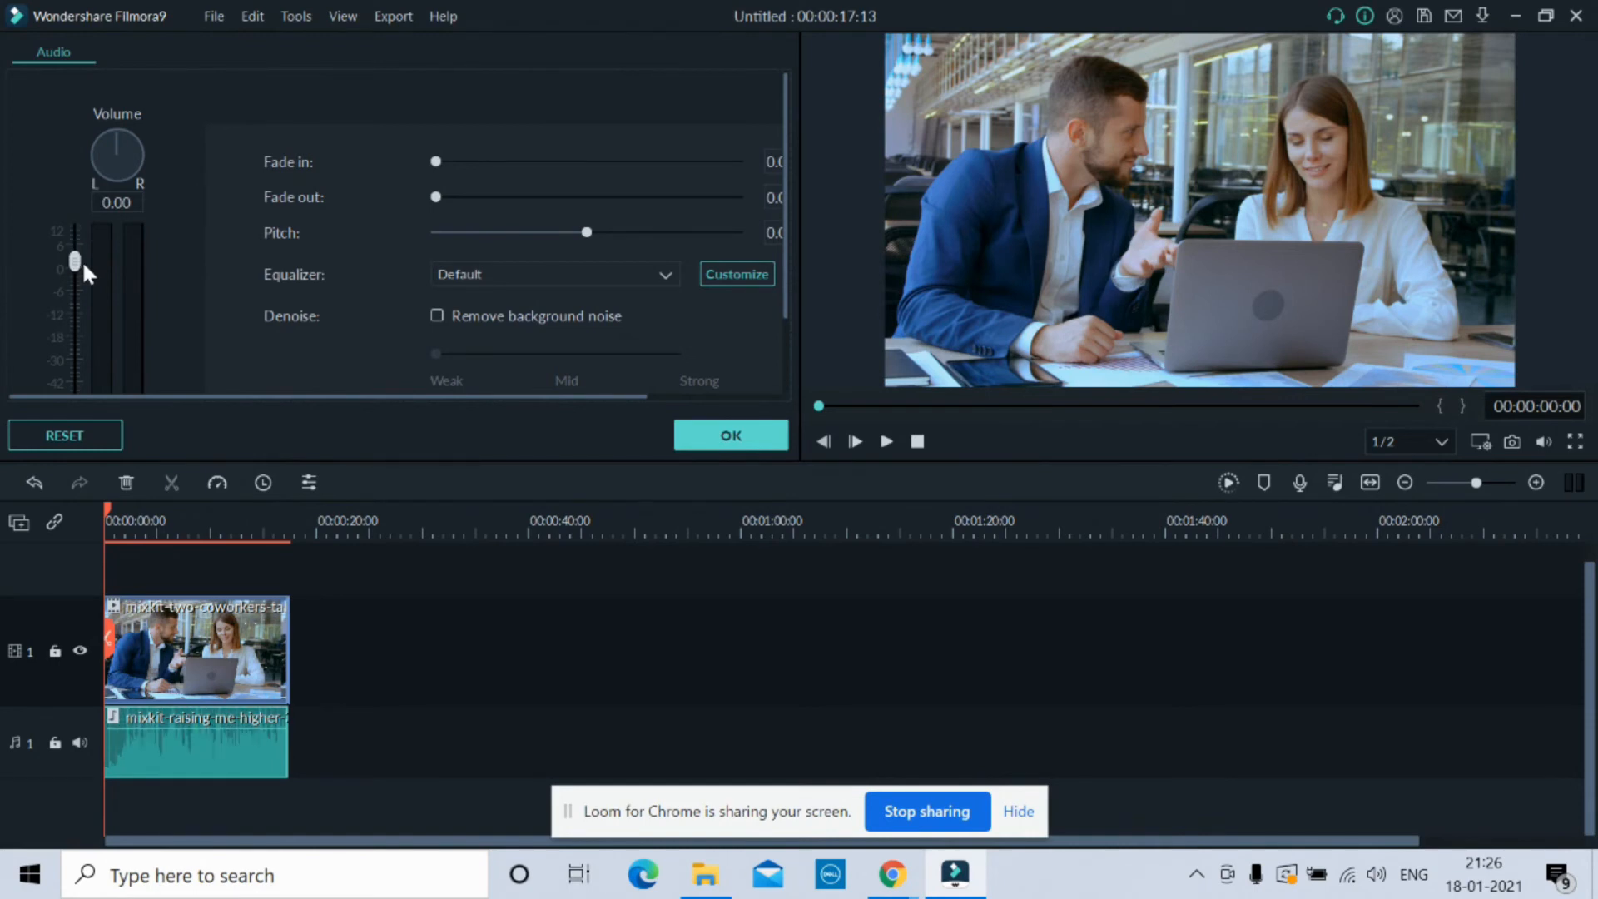
left_click_drag(77, 263, 79, 234)
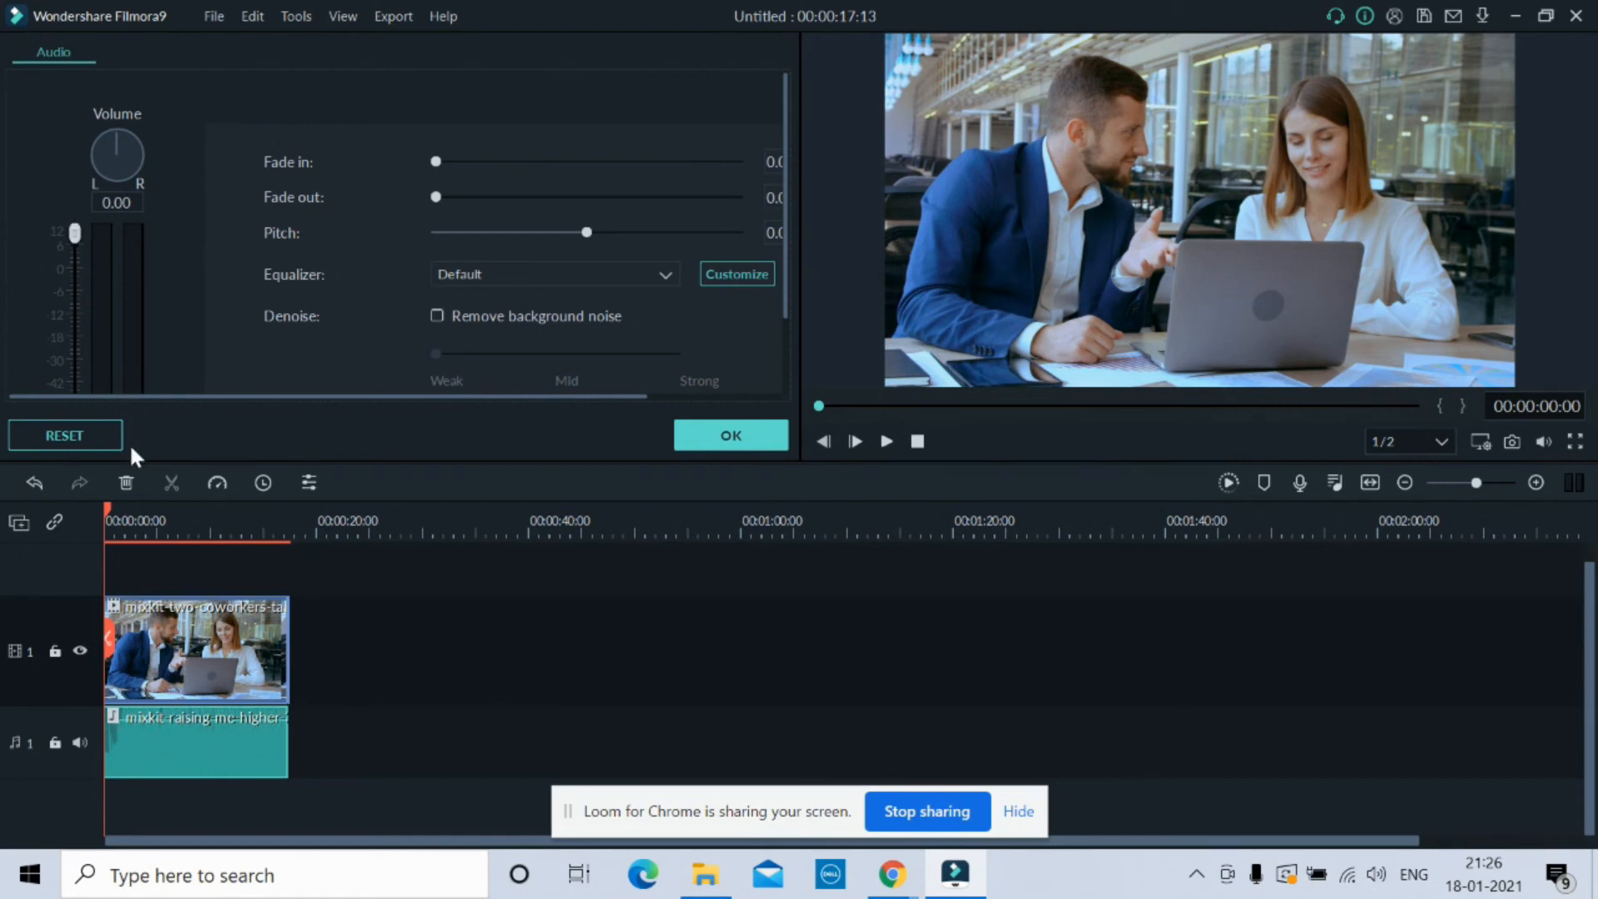
left_click(727, 441)
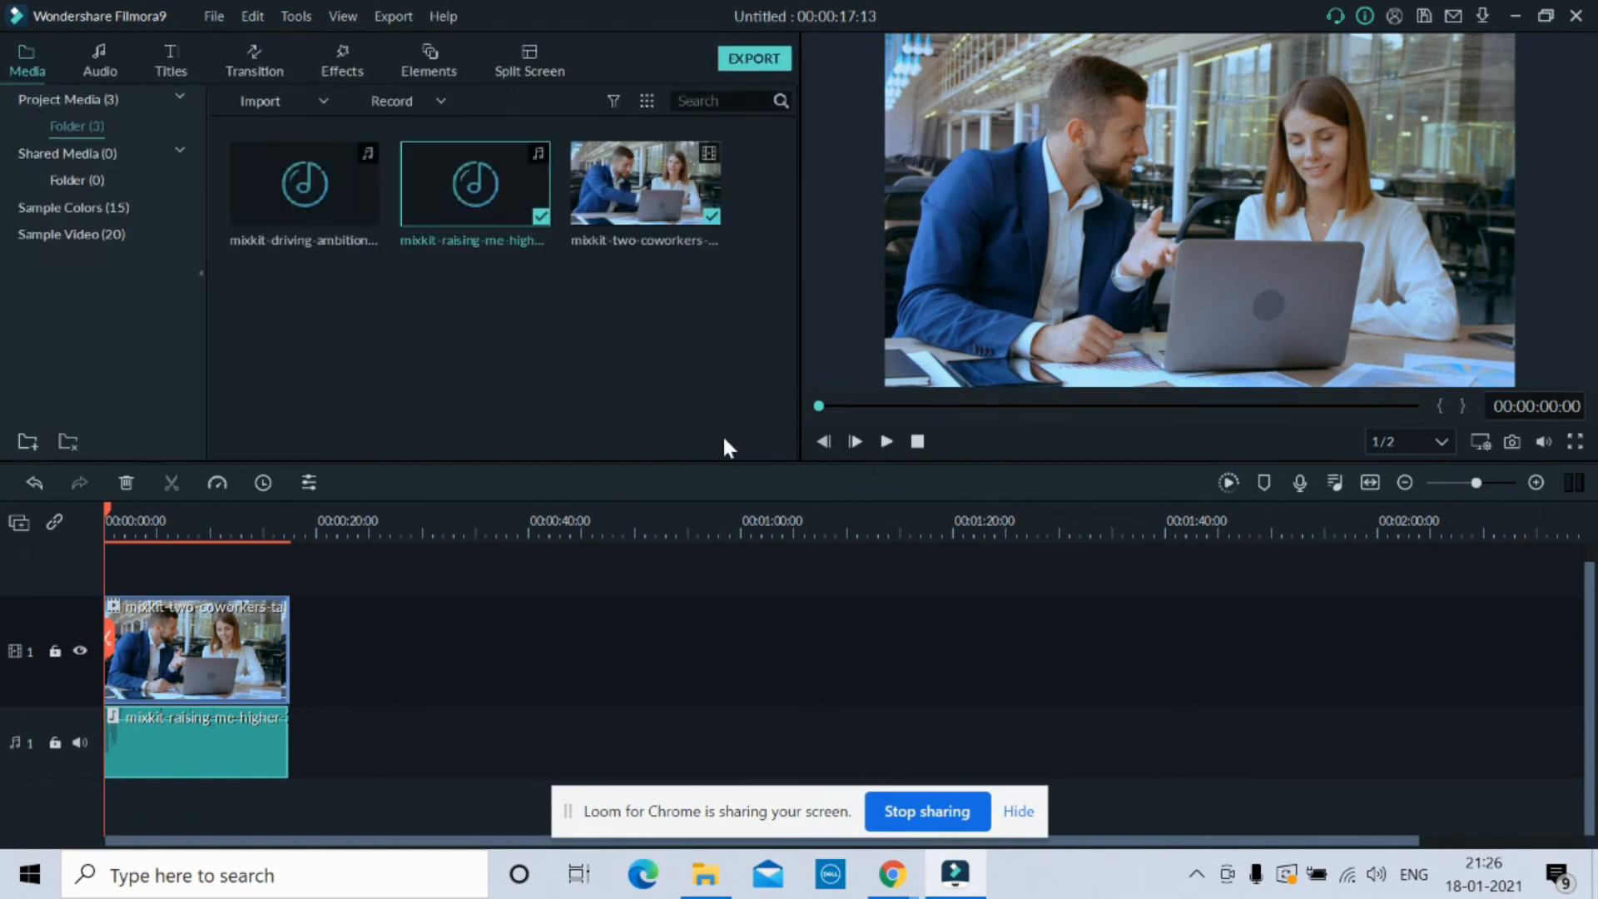
key("space")
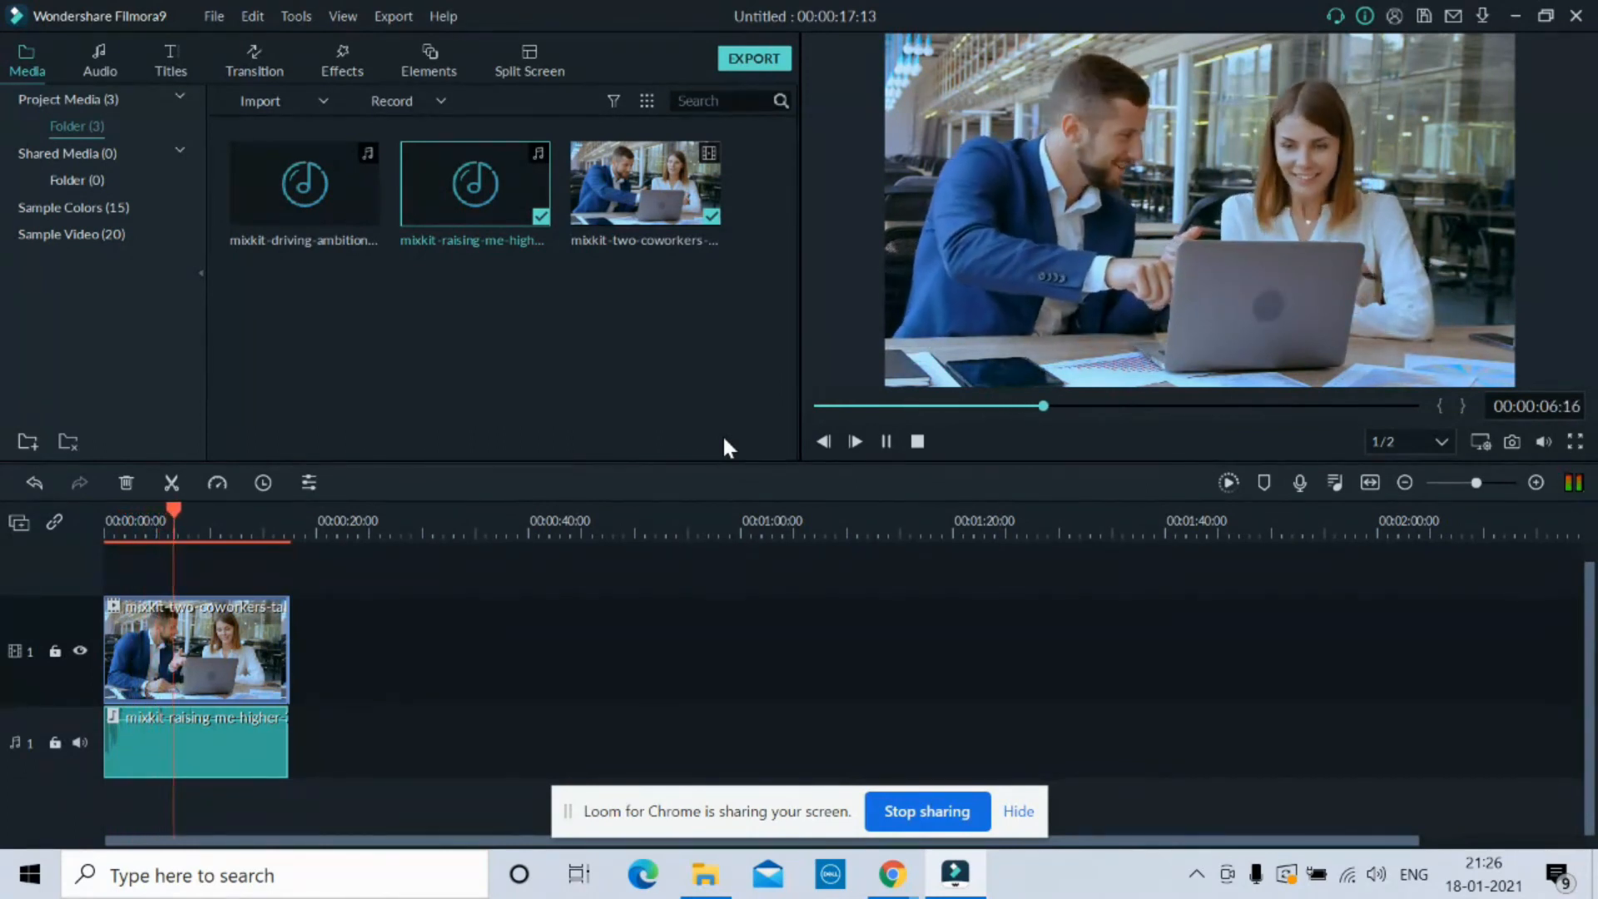
key("space")
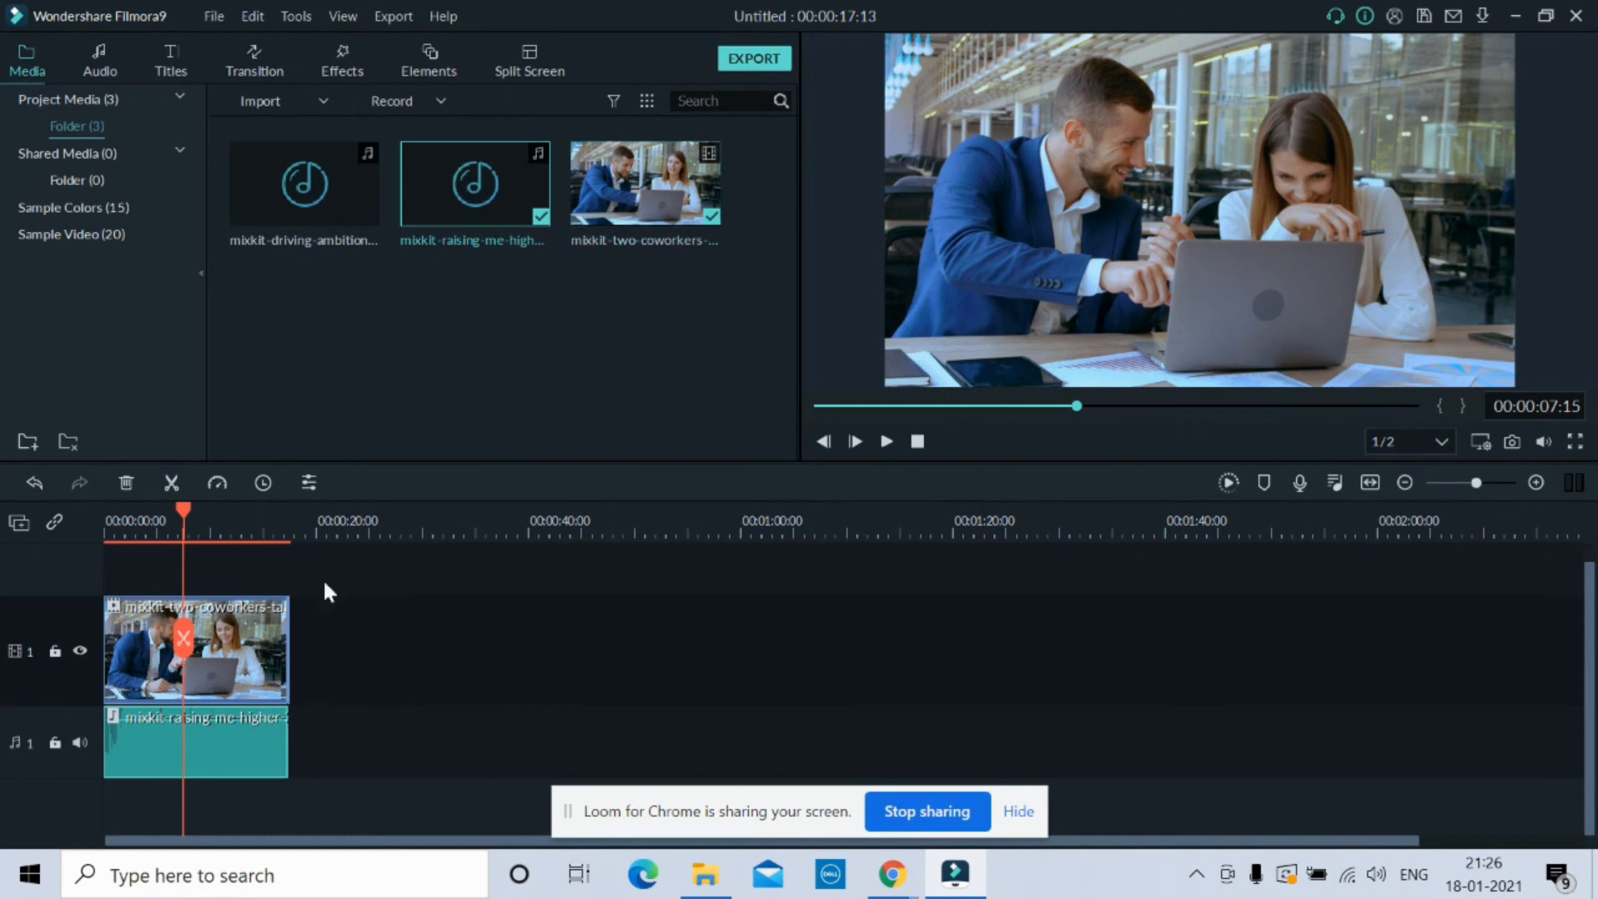
- Lower the music clip's volume slightly from its maximum with Adjust Audio and play the timeline to check it
left_click(185, 756)
right_click(158, 754)
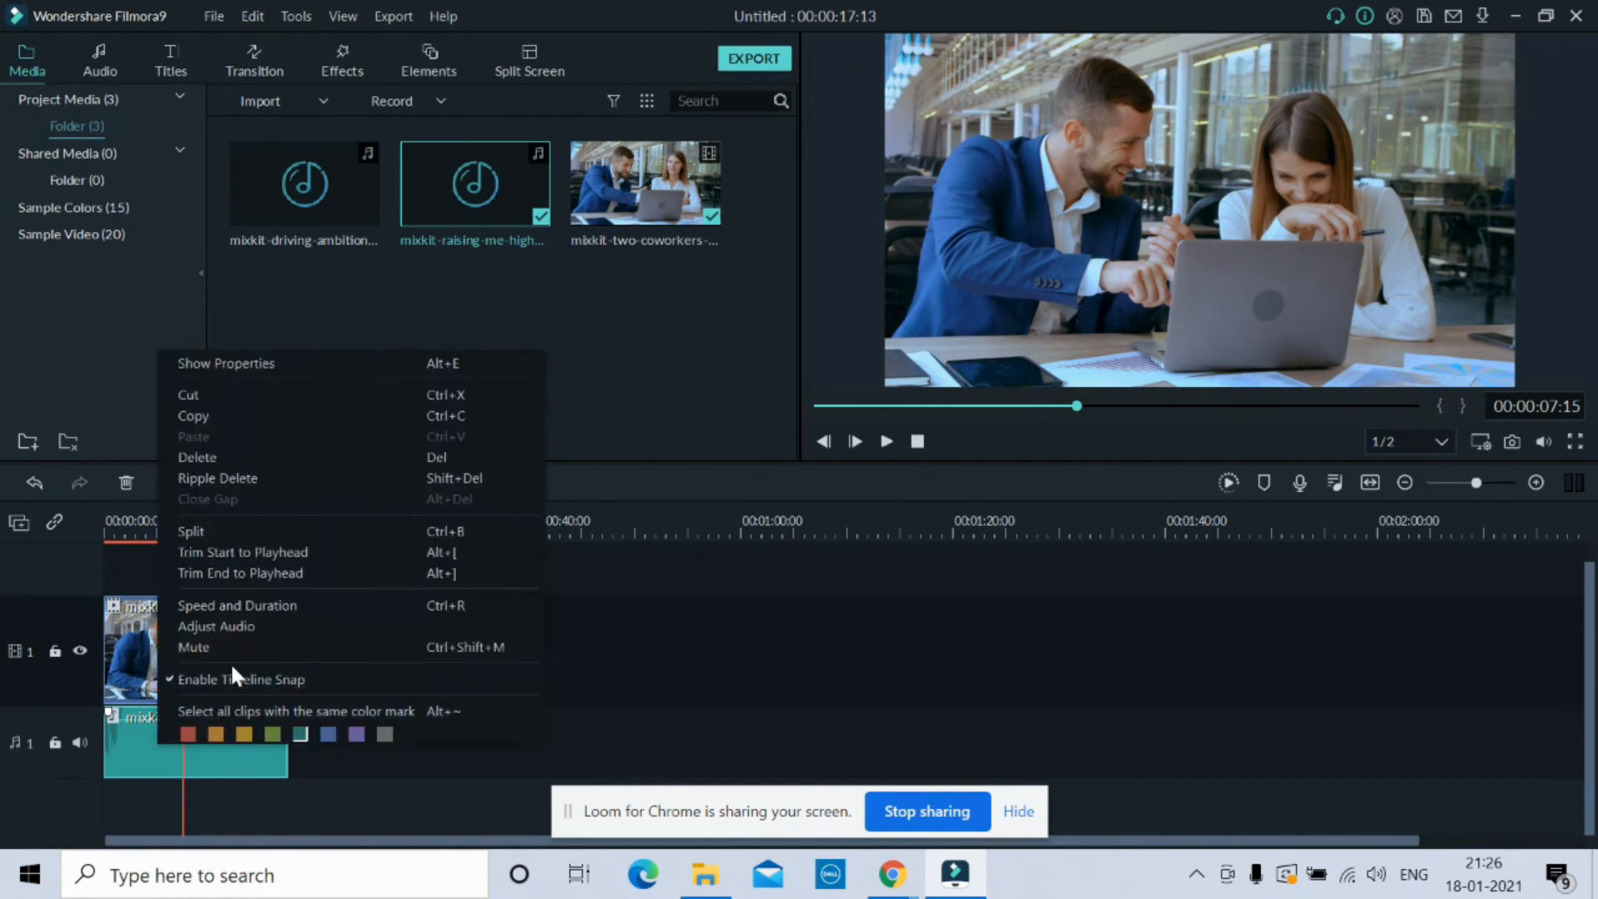
left_click(231, 626)
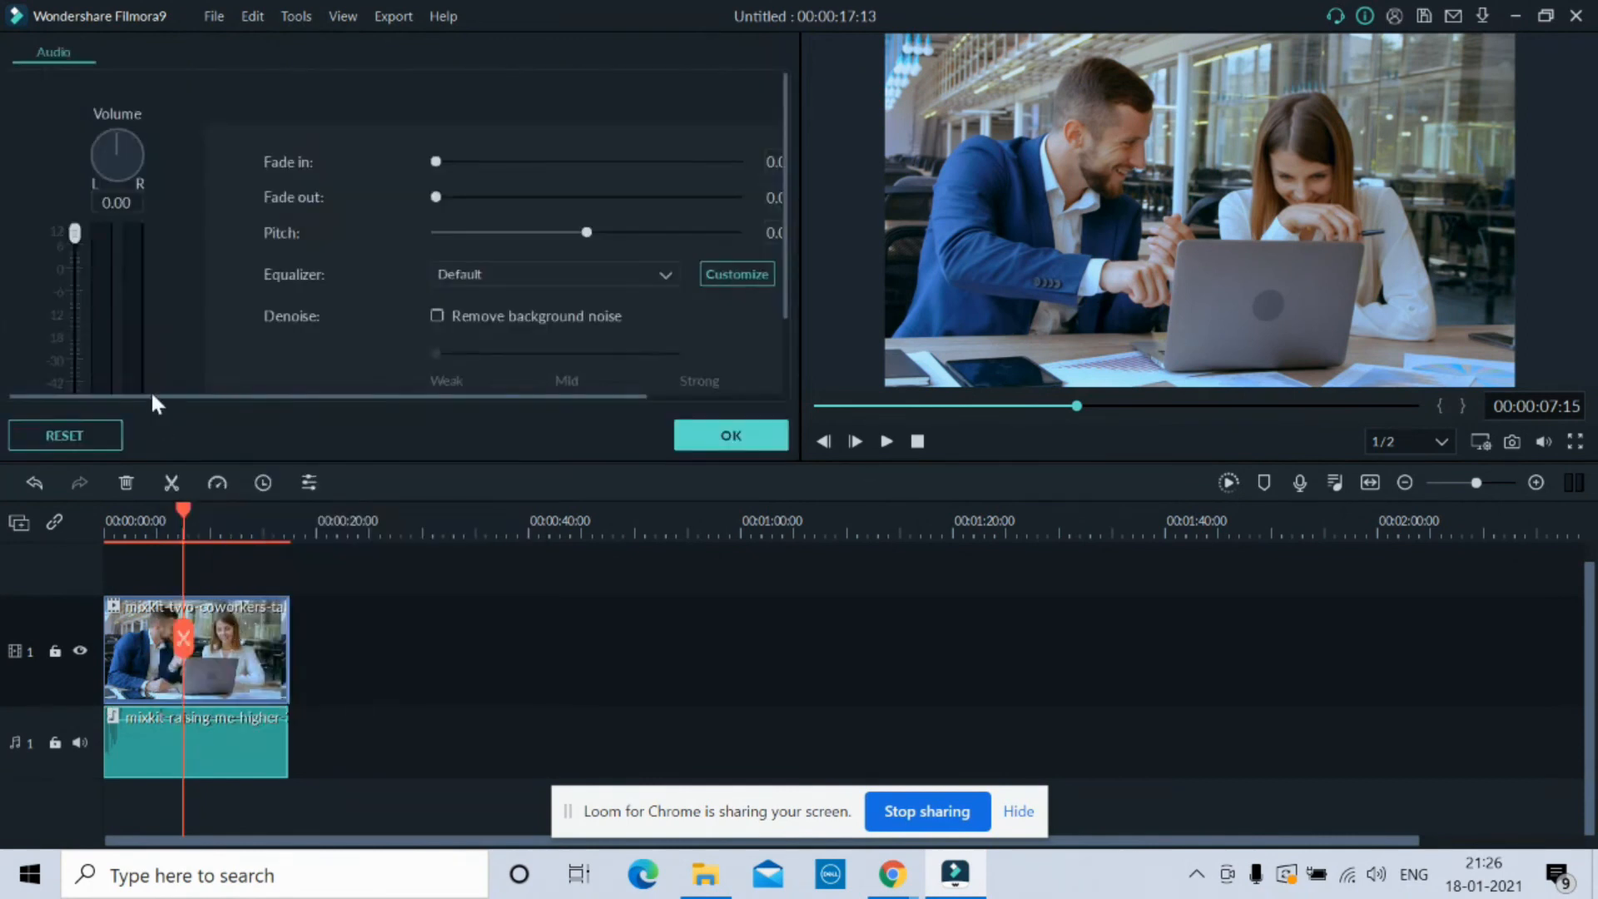
mouse_move(73, 237)
left_mouse_down()
mouse_move(77, 267)
mouse_move(78, 246)
left_mouse_up()
left_click(696, 441)
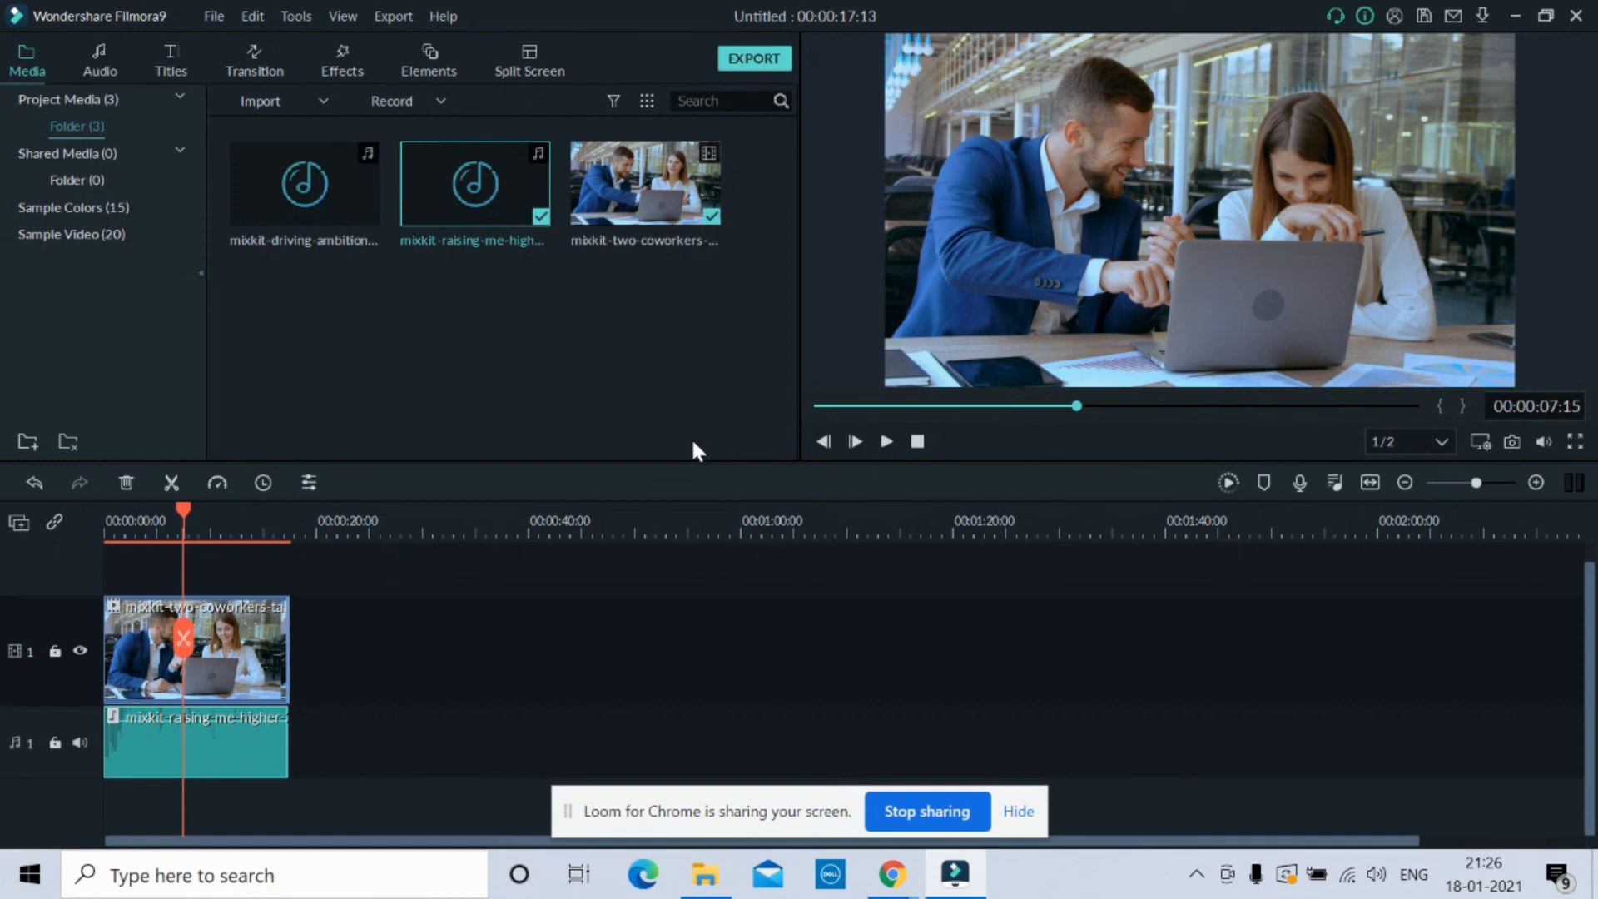
key("space")
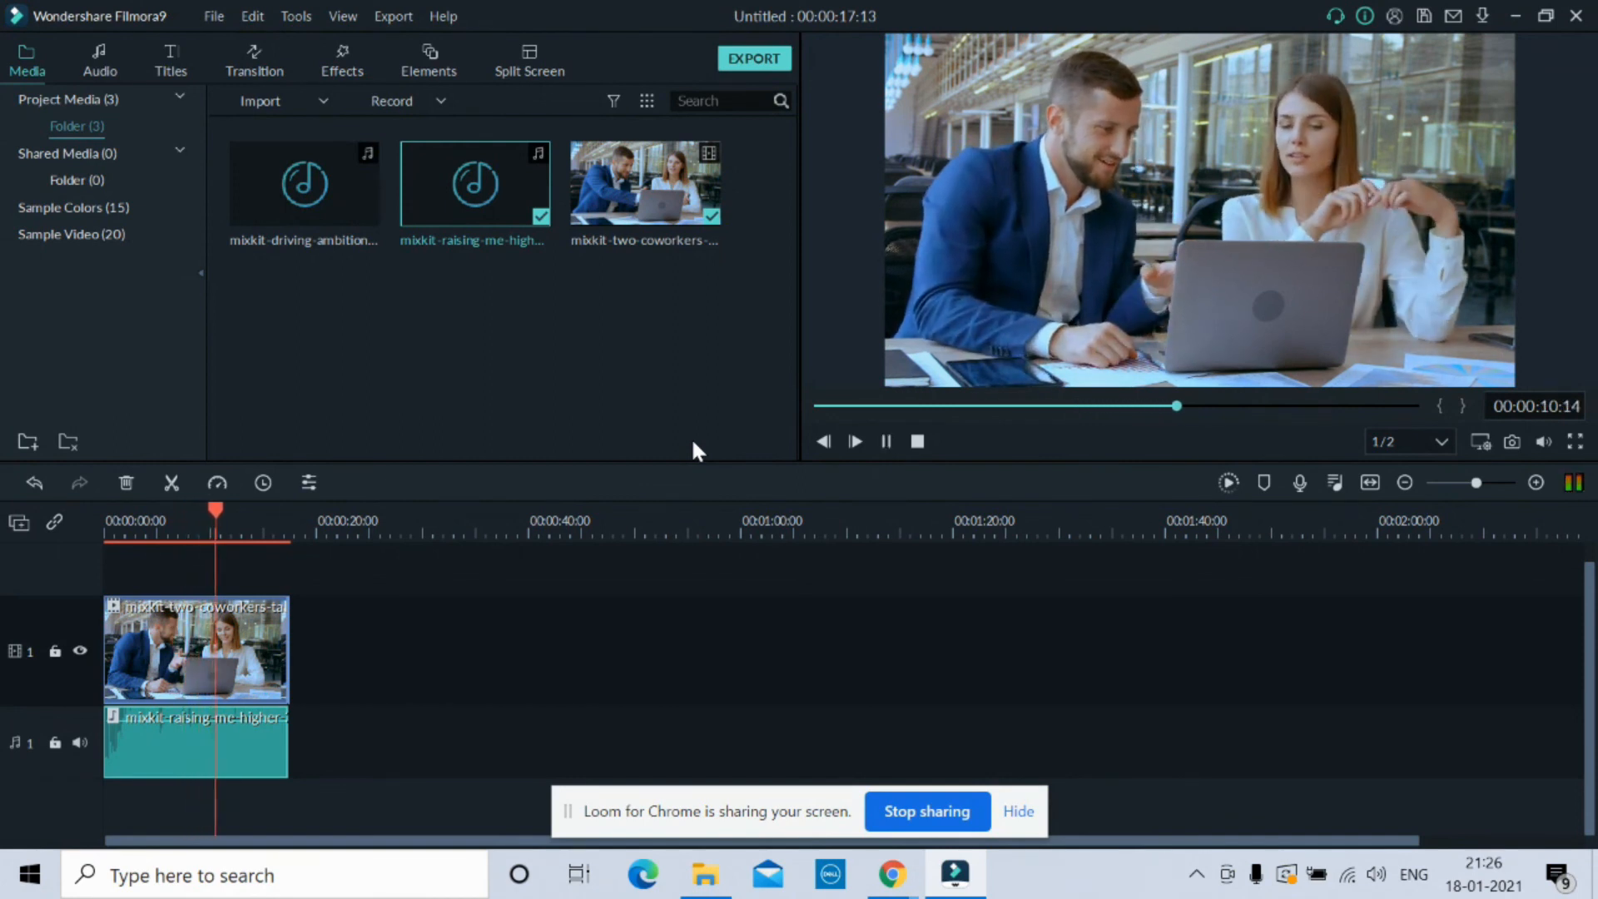
key("space")
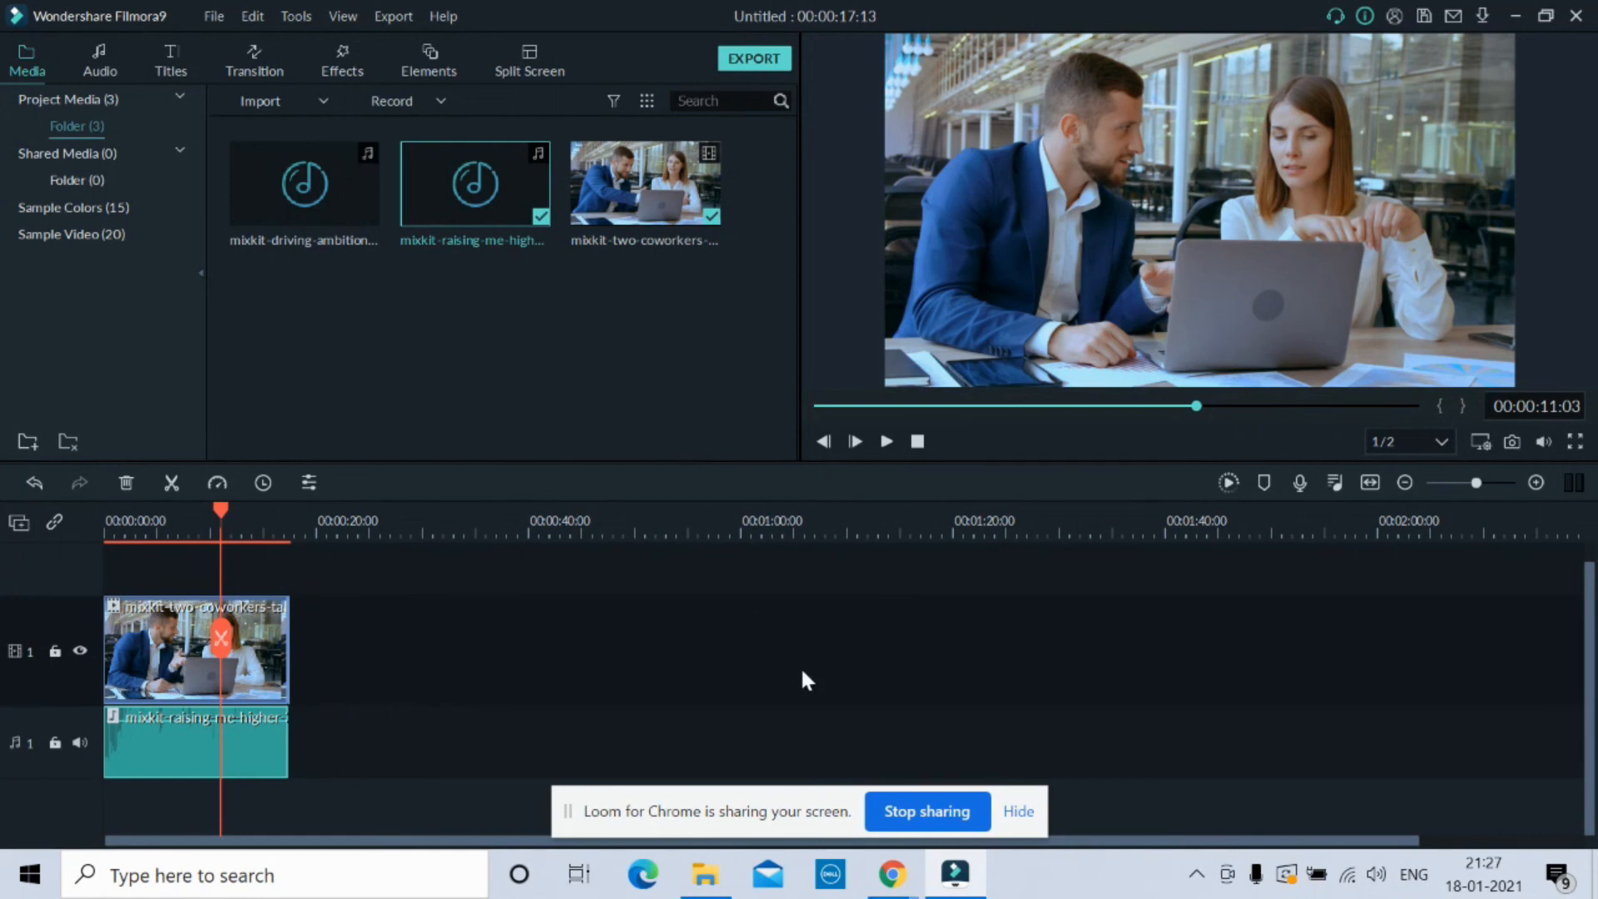
- Switch to the Chrome browser
mouse_move(905, 887)
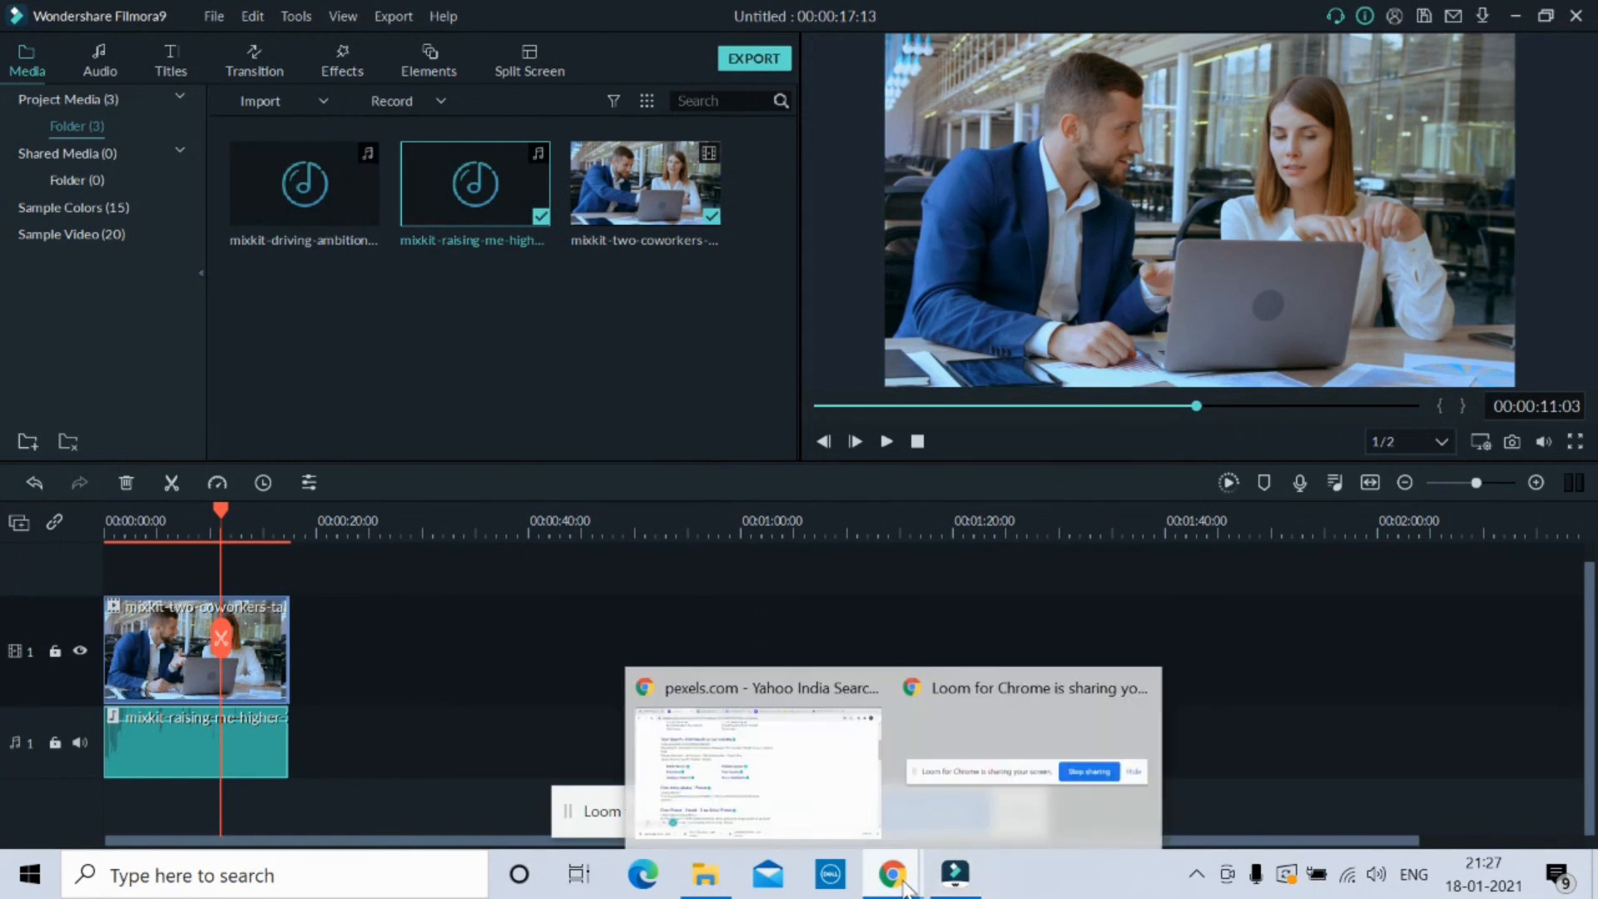